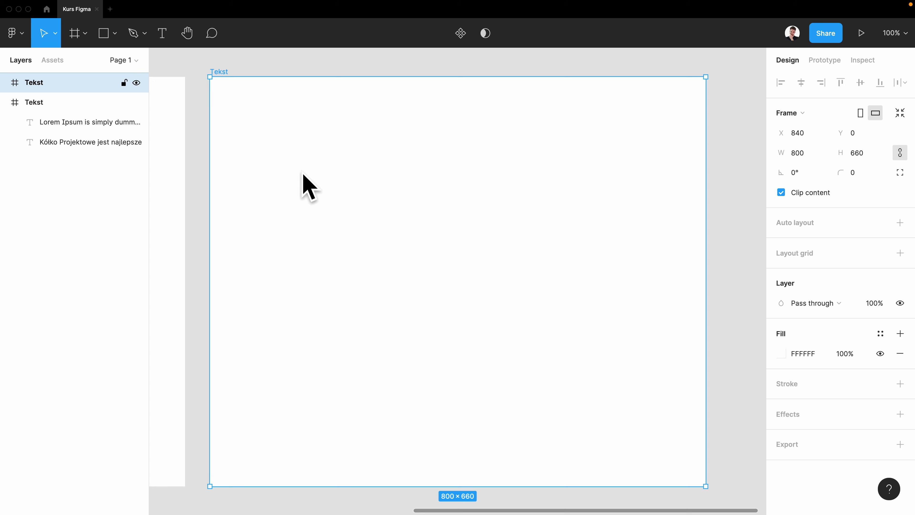
Switch to the Text tool to add text in the Tekst frame.
key(t)
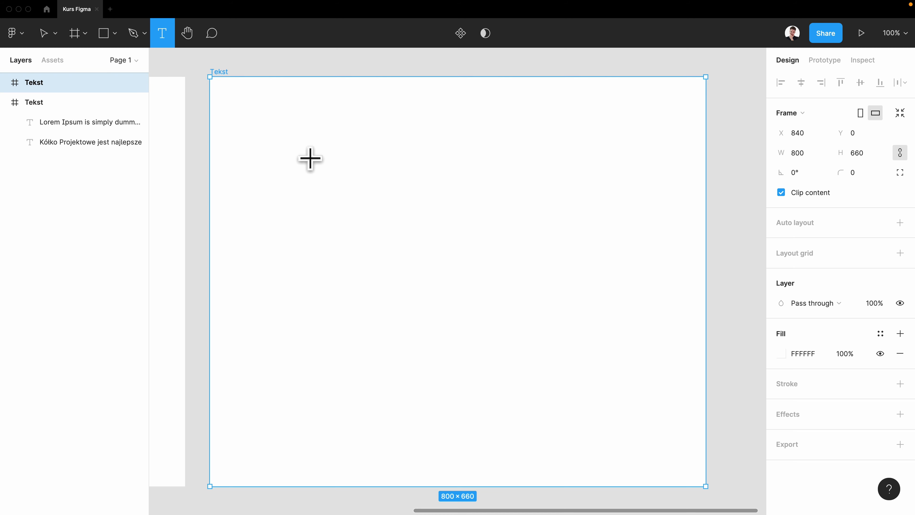
Type 'I zacząć najzwyczajniej w świecie pisać' plus a second line overflowing the frame edge.
click(278, 154)
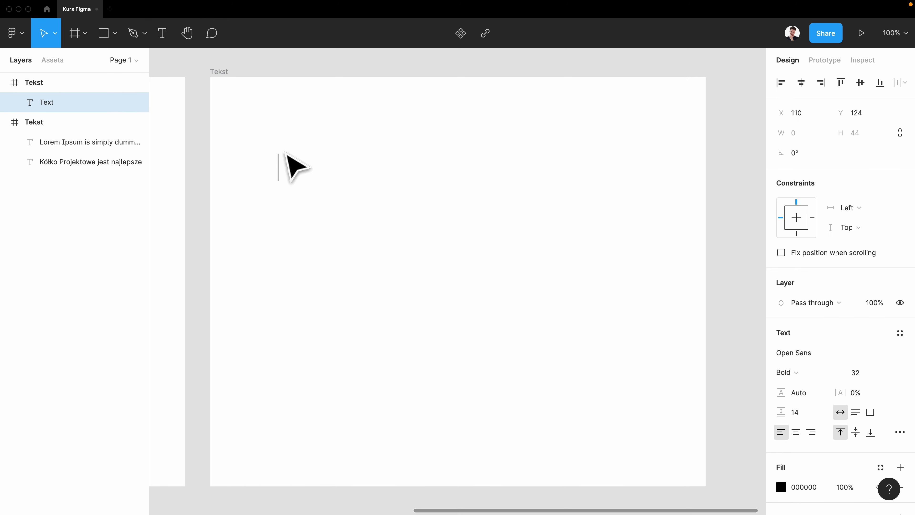
text(I zacz)
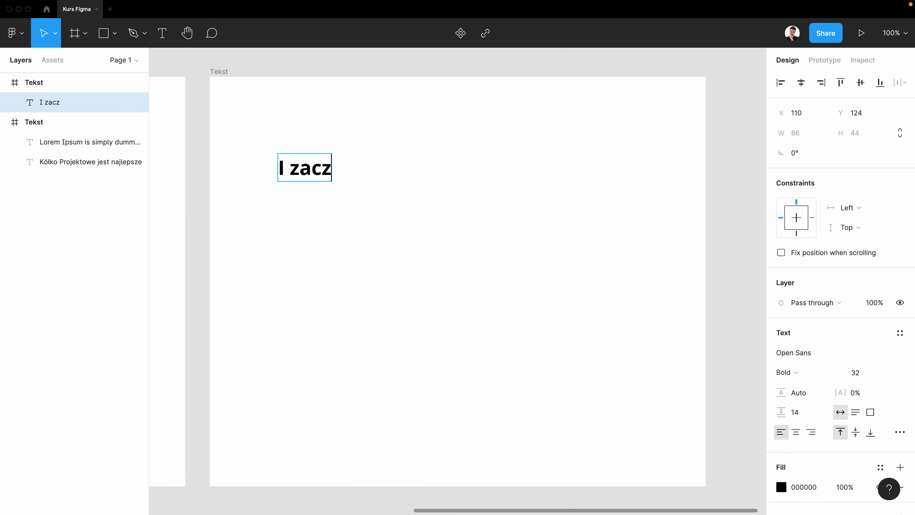
text(ąć najzwycza)
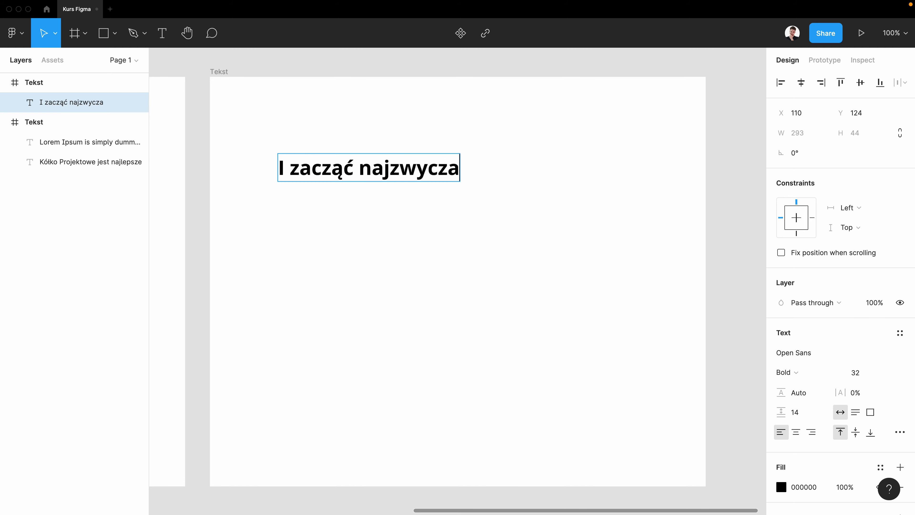
text(jniej w świecie pisać)
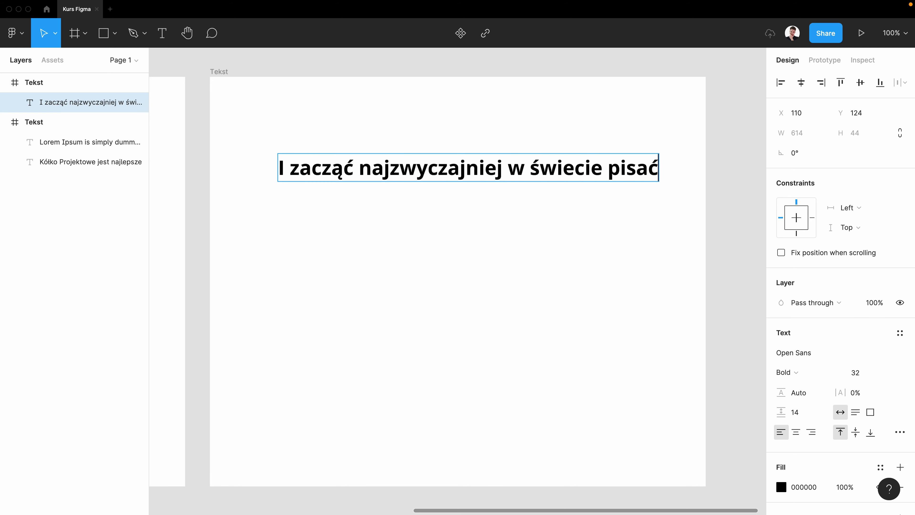
key(Return)
text(A potem wcisnę enter)
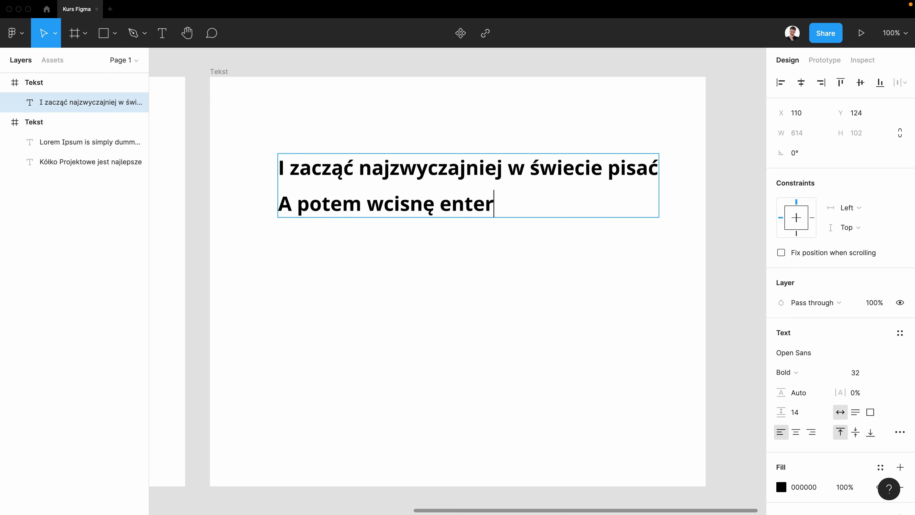
text(. Albo nie. I)
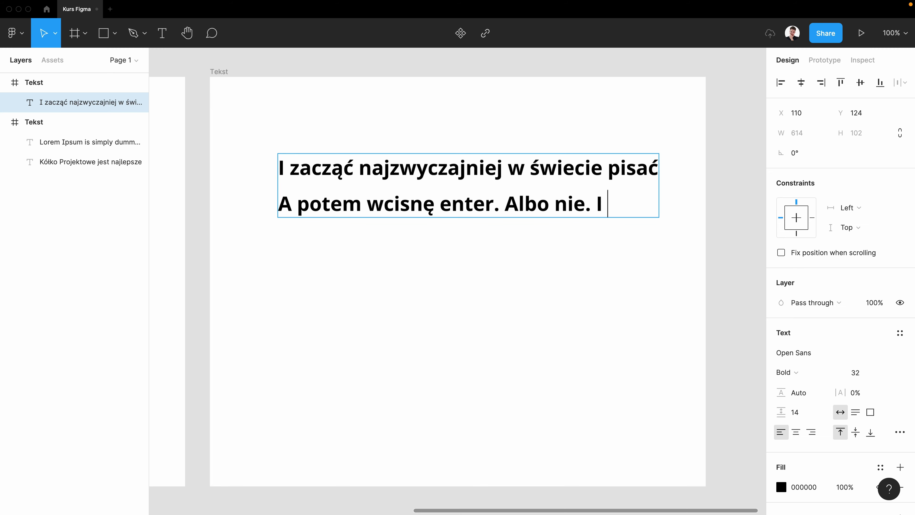
text(będę pisać)
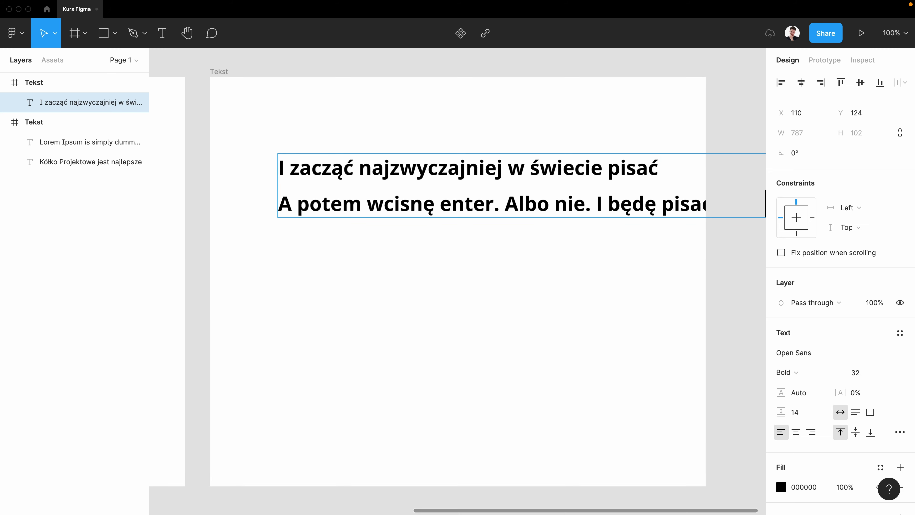
key(Escape)
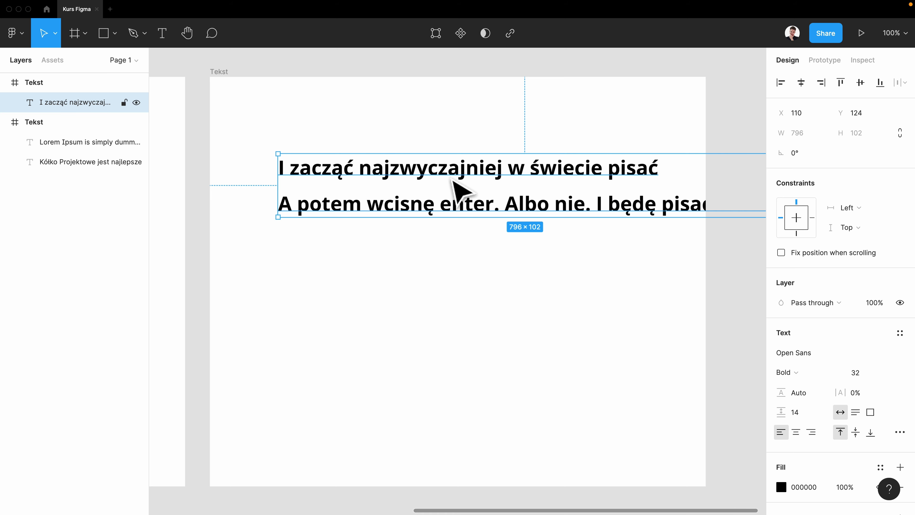
Create a fixed 365×235 text box and fill it with the pasted jacket description.
click(357, 260)
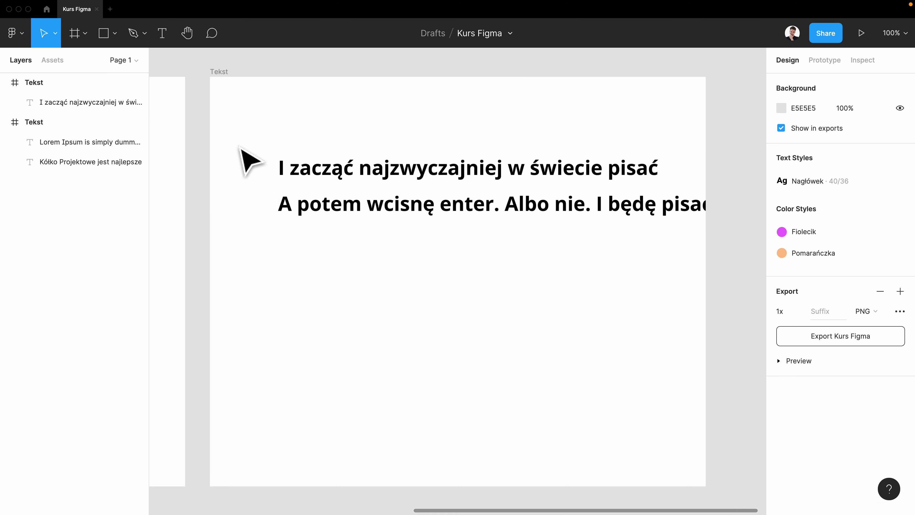
click(163, 35)
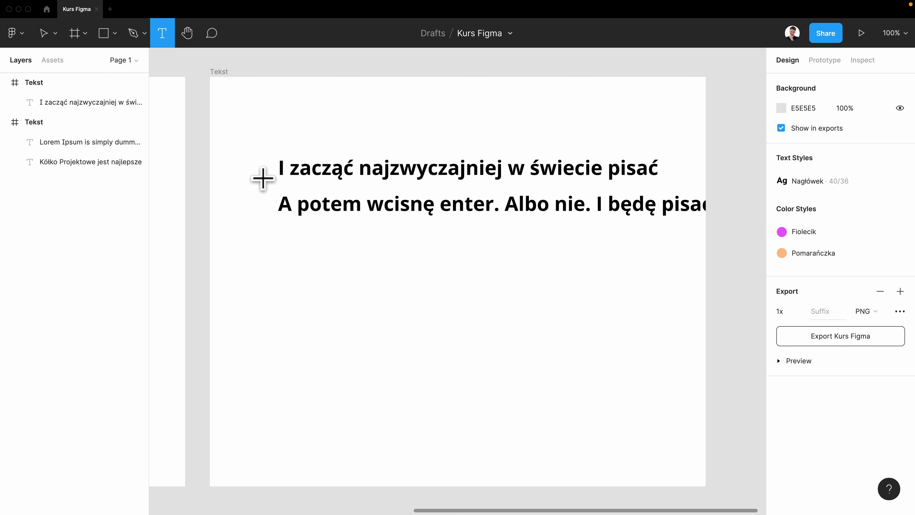
click(283, 264)
drag(378, 329, 507, 409)
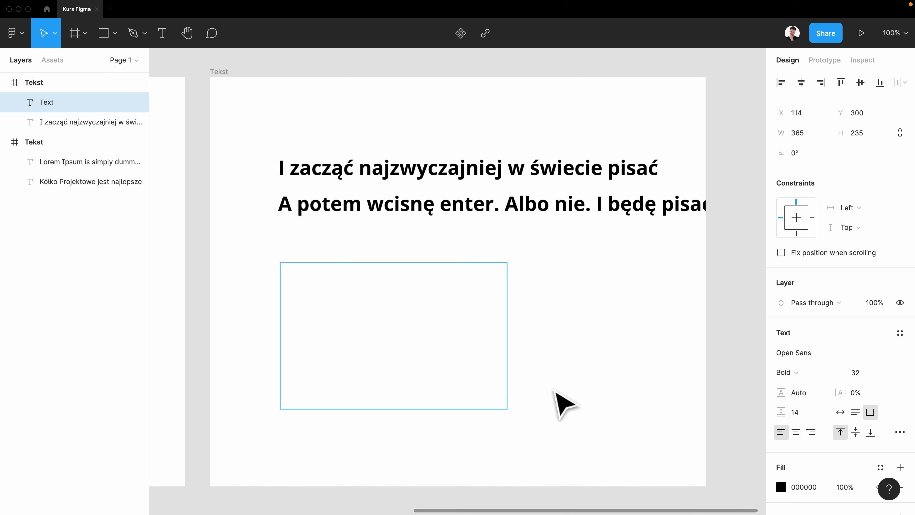
text(Wo)
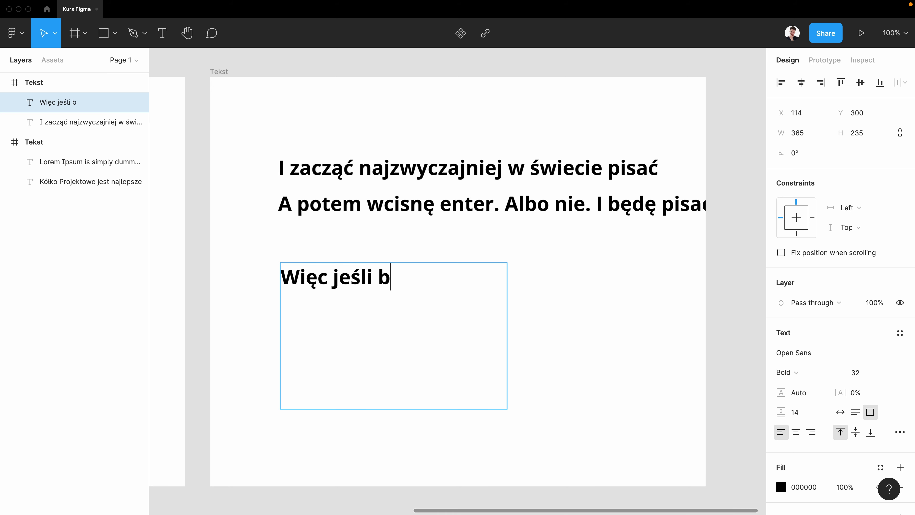
text(ędę tutaj pisać to)
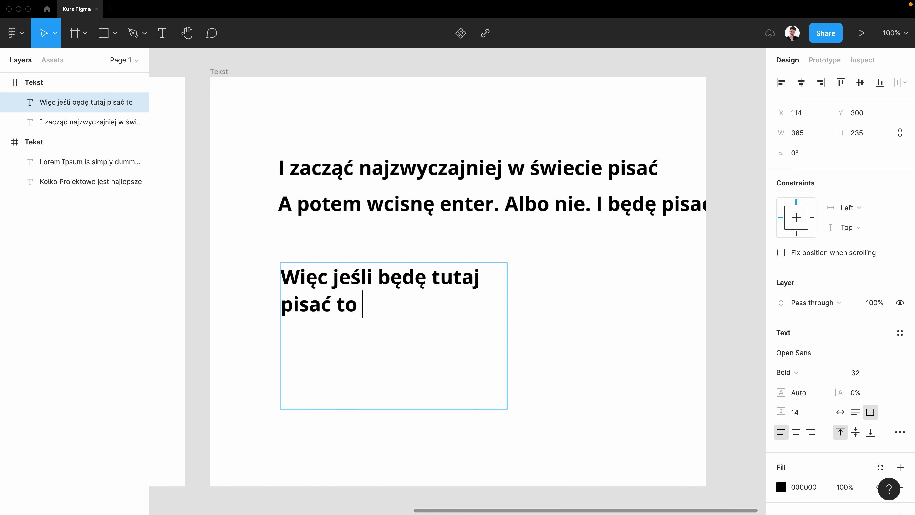
text(e się łamać.)
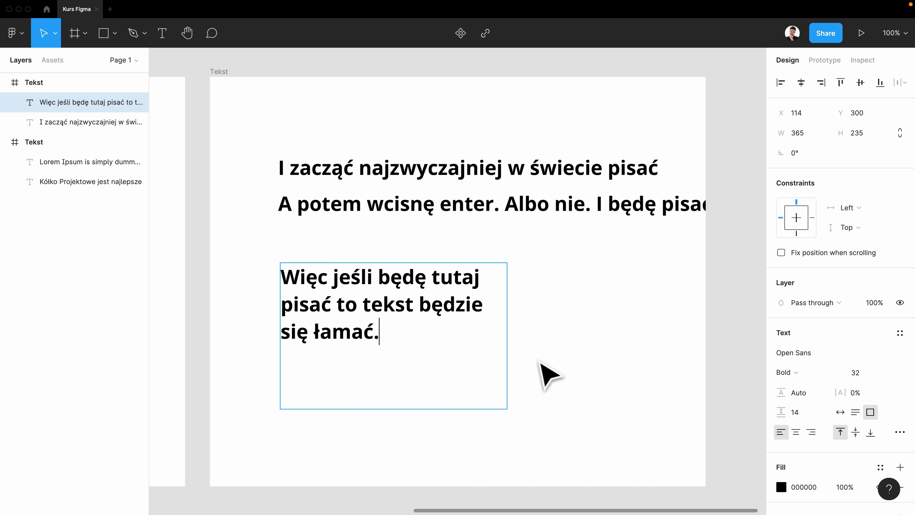
key(ctrl+a)
key(ctrl+v)
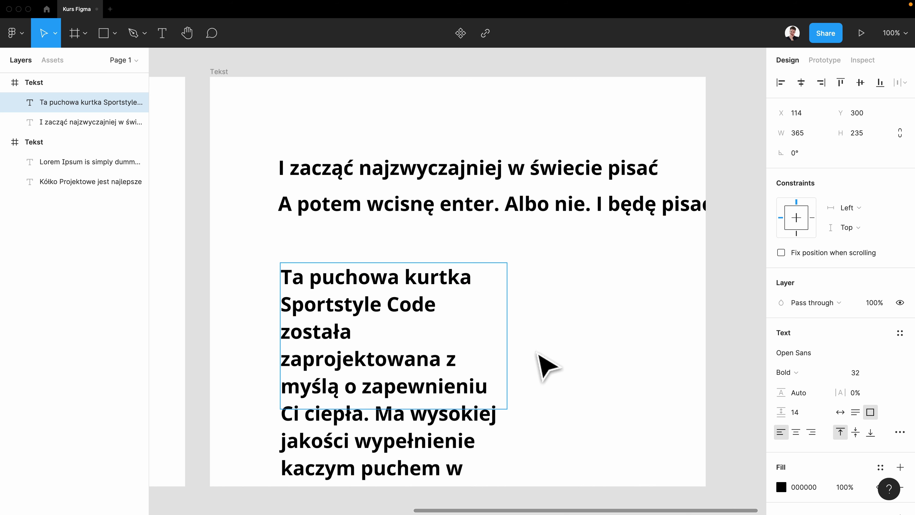
key(Escape)
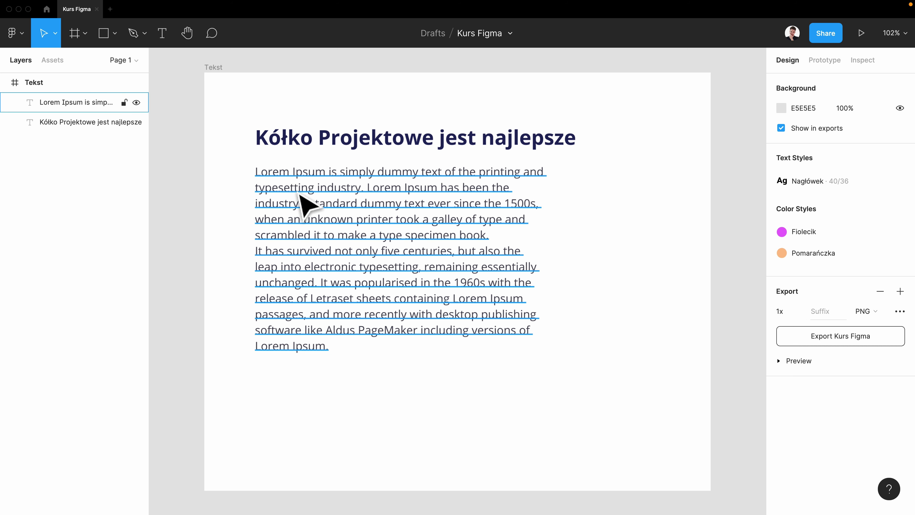
click(303, 144)
click(367, 206)
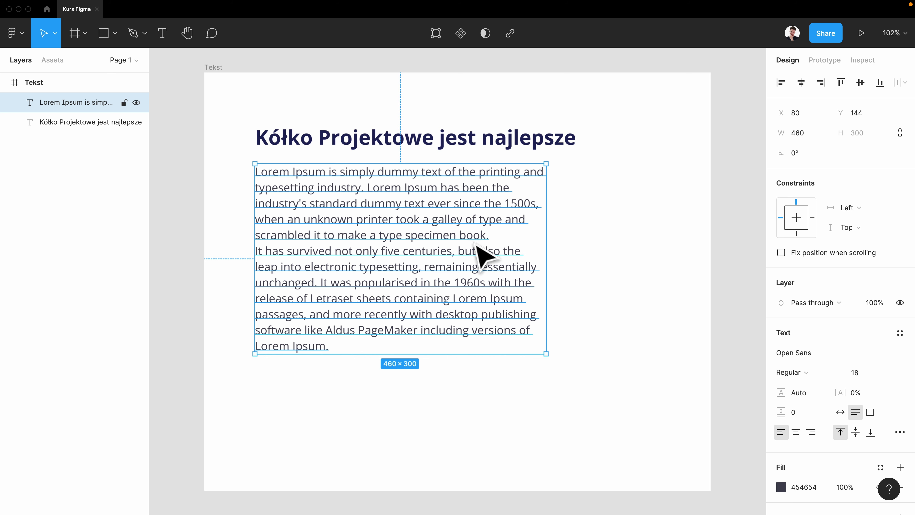
click(575, 245)
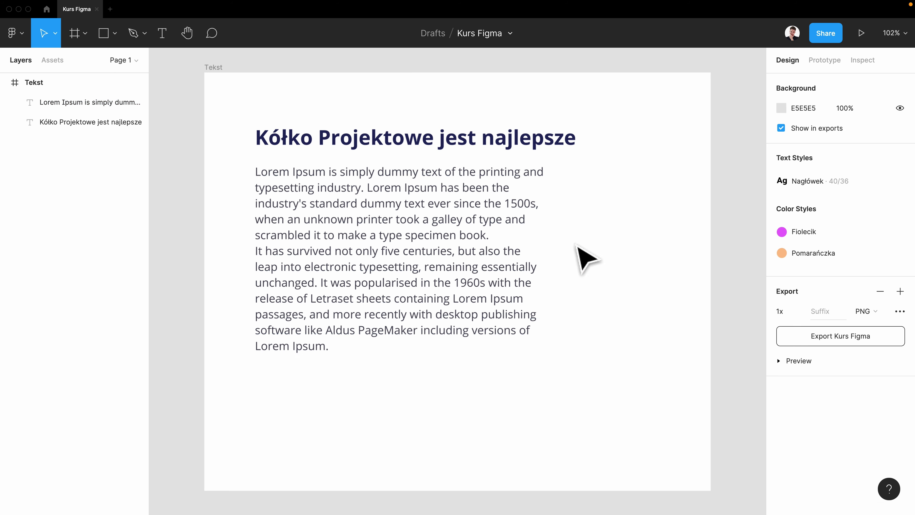
click(537, 141)
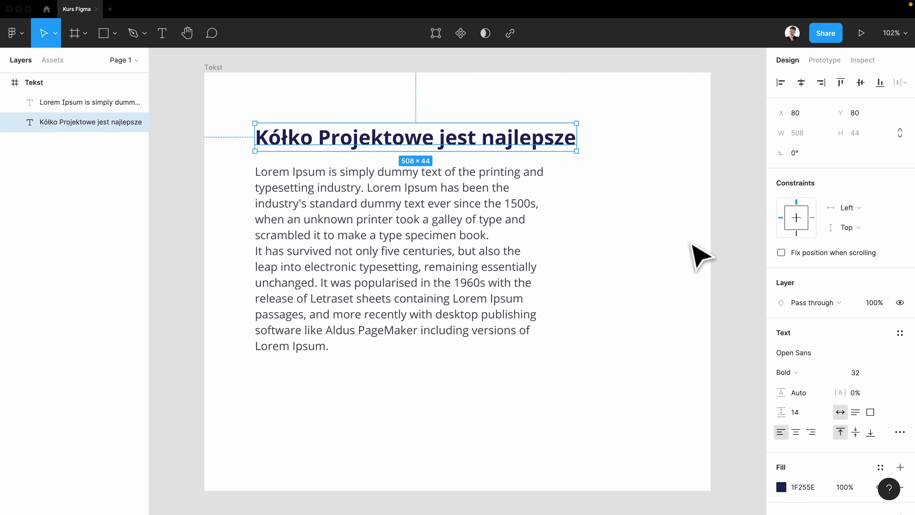
scroll(760, 303, down, 1)
scroll(792, 307, down, 1)
scroll(821, 325, down, 1)
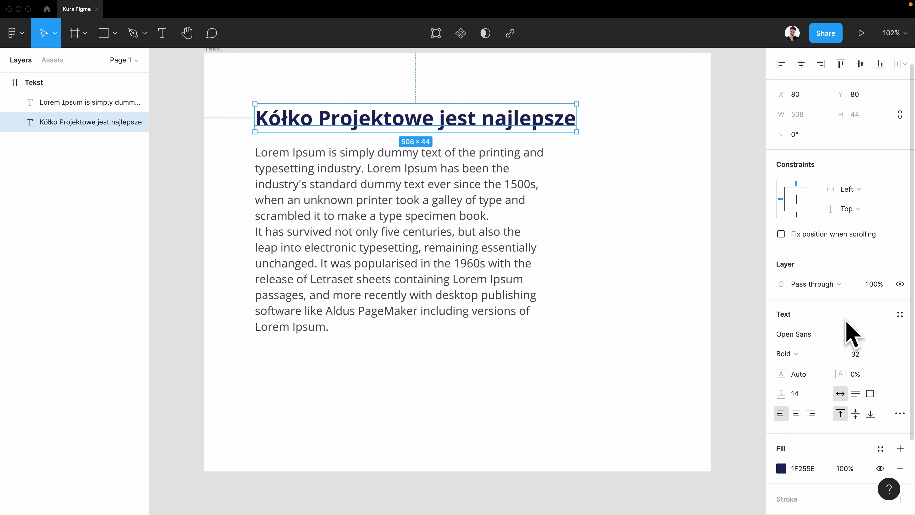
click(899, 316)
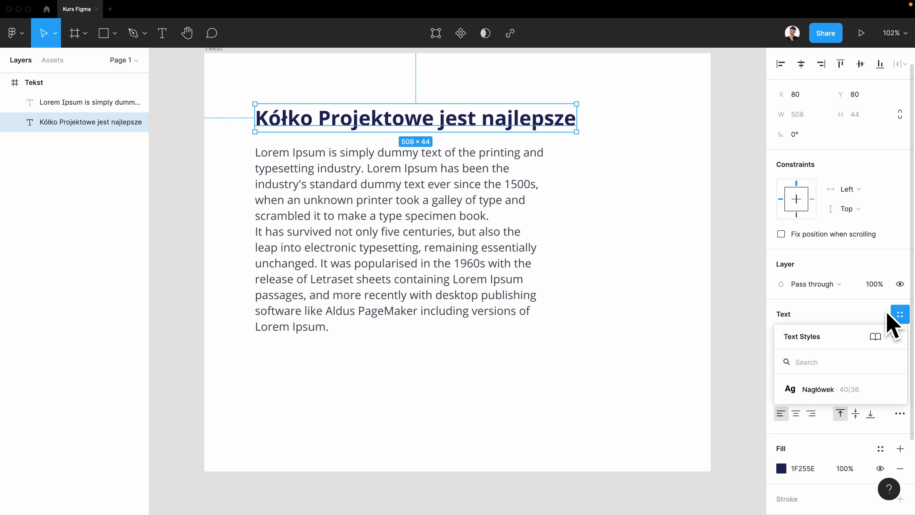
click(880, 309)
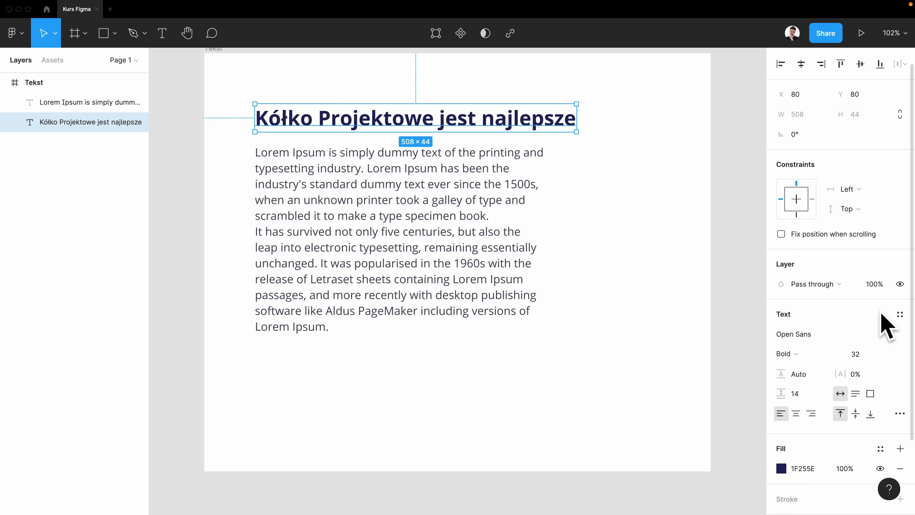
scroll(631, 274, up, 1)
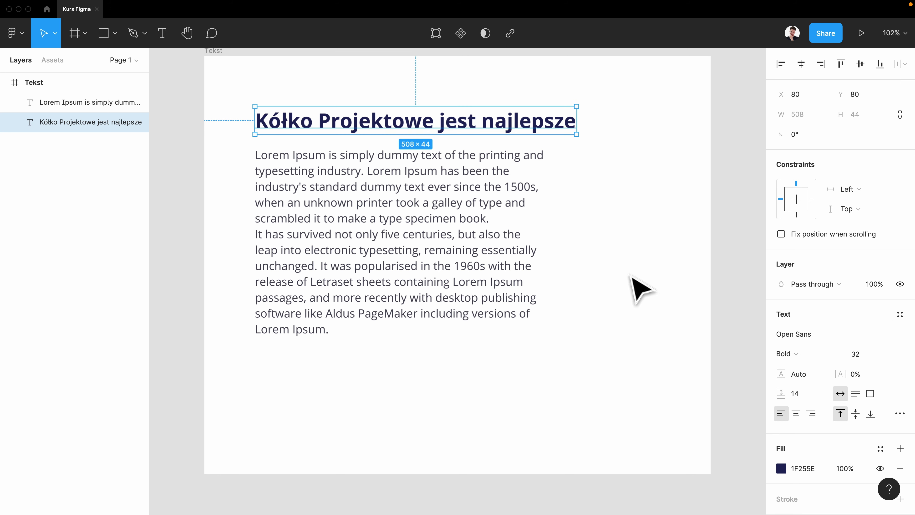
scroll(631, 276, up, 1)
scroll(631, 276, up, 1)
scroll(631, 276, up, 1)
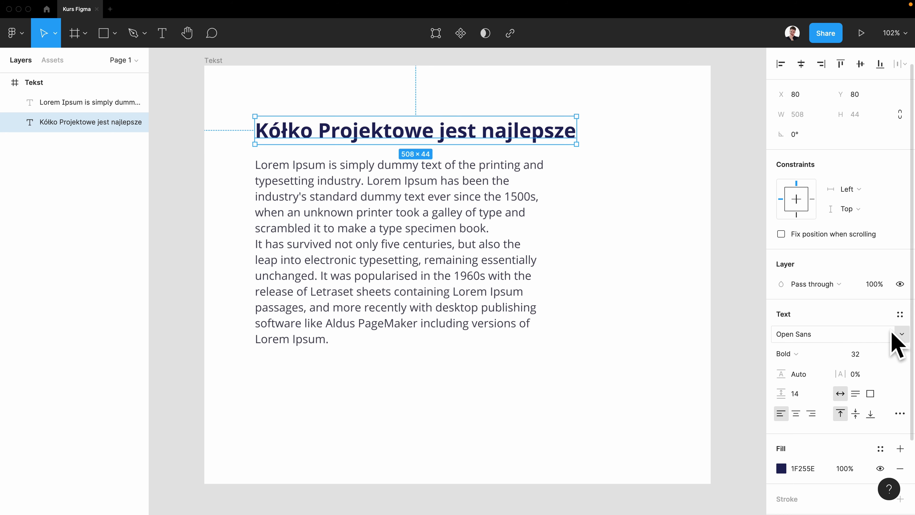
Set the heading font to Oregano, then reselect it and reopen the font families.
click(899, 335)
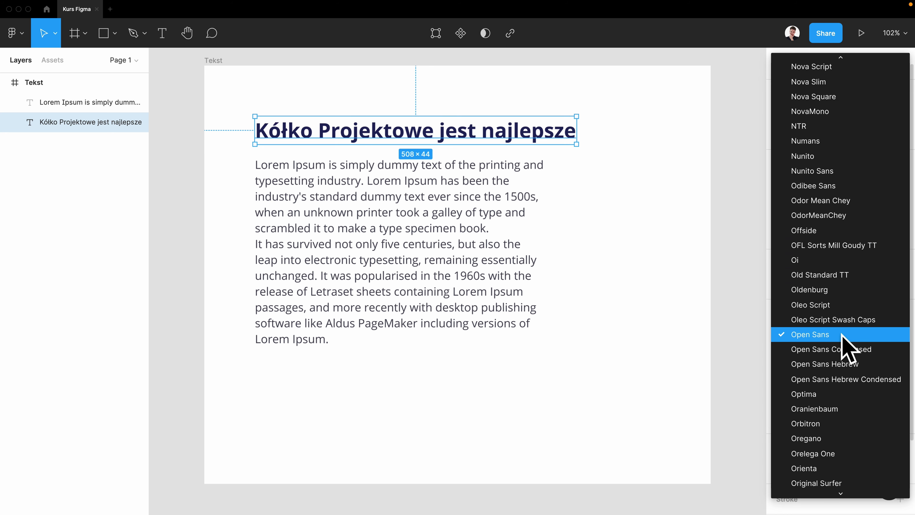
click(828, 439)
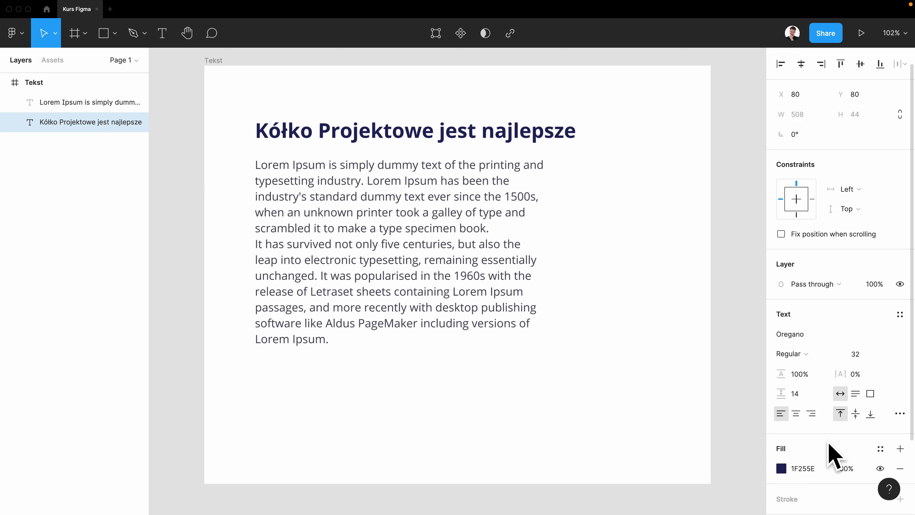
click(585, 172)
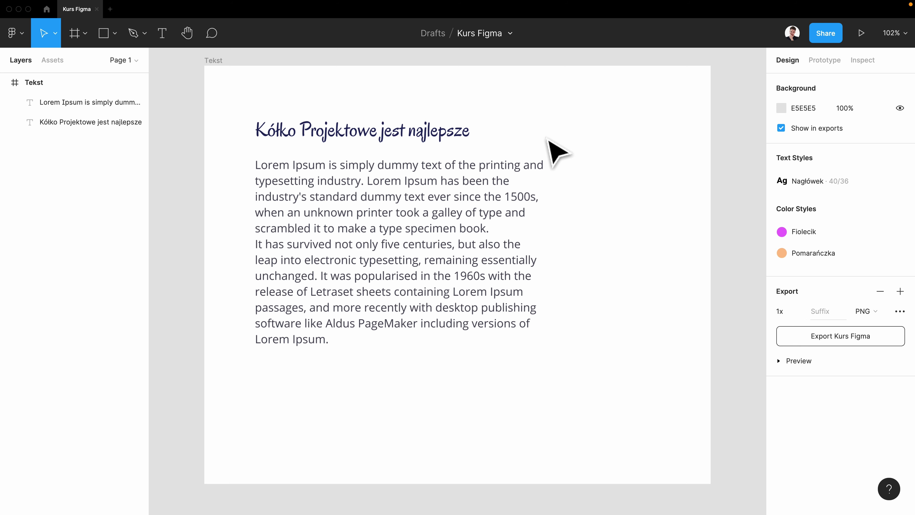
click(447, 133)
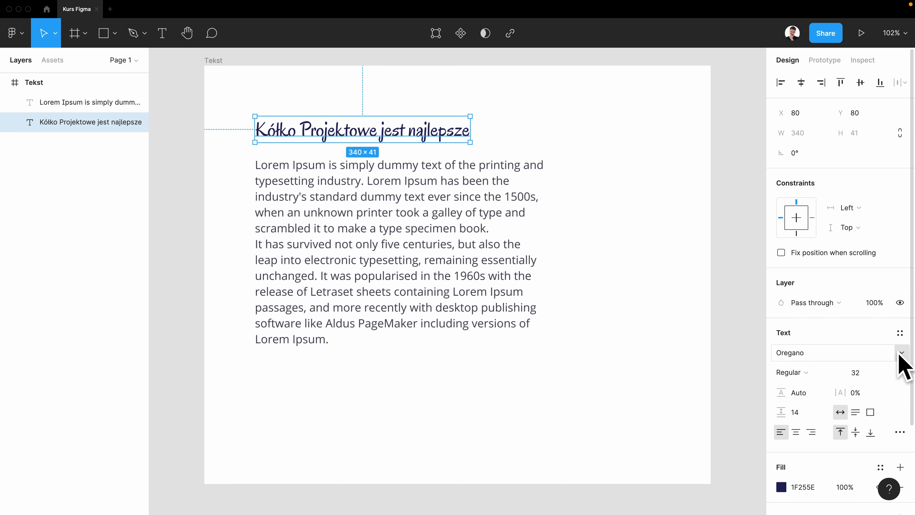
click(897, 353)
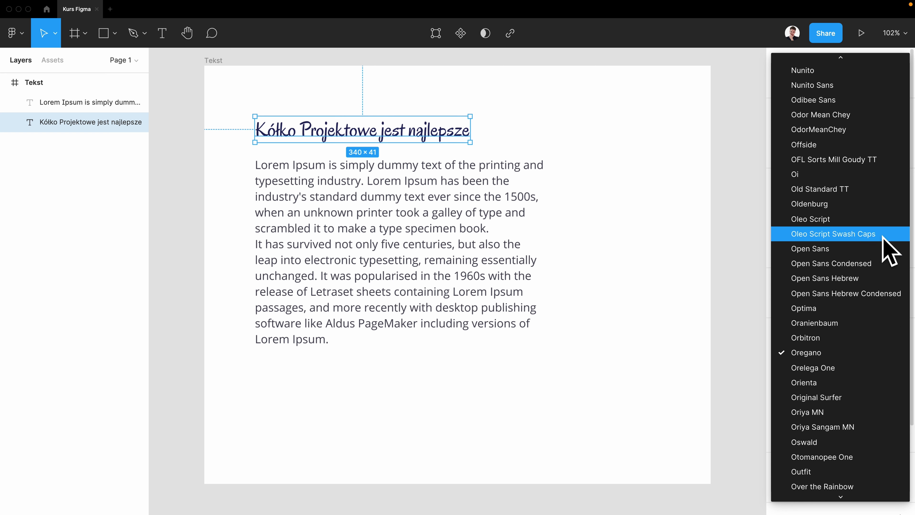
Switch the heading to Open Sans and try the ExtraBold and Italic weights.
click(870, 247)
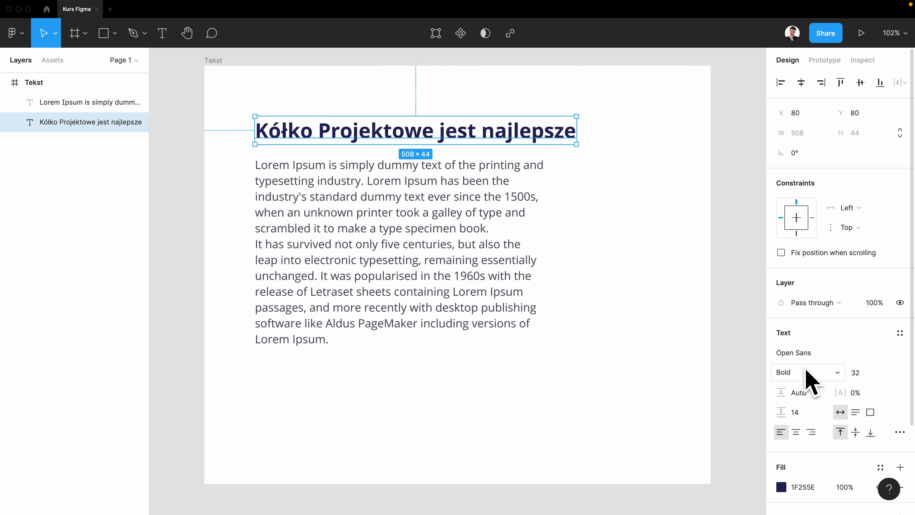
click(835, 372)
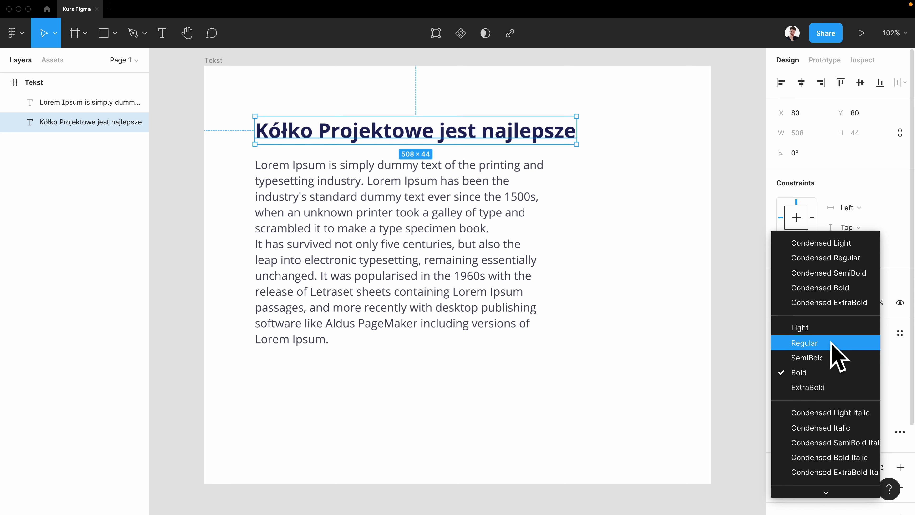
click(805, 388)
click(840, 378)
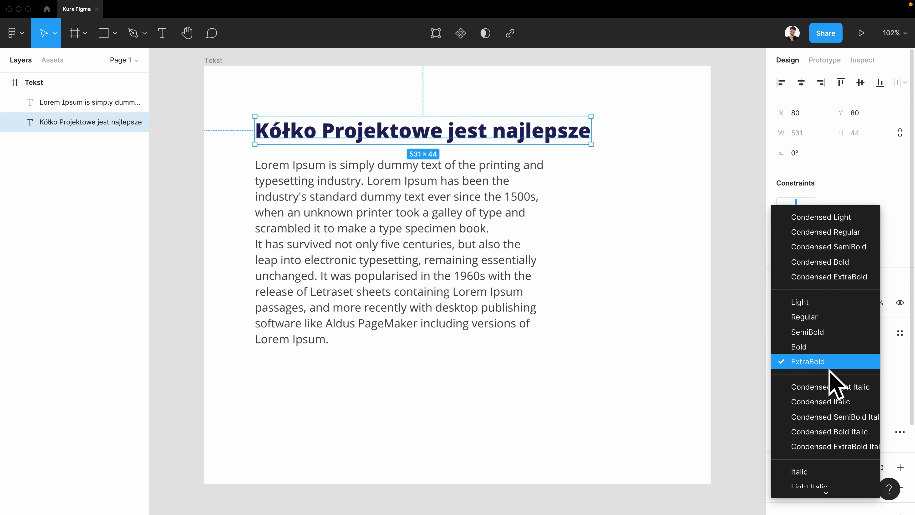
scroll(828, 372, down, 2)
click(821, 426)
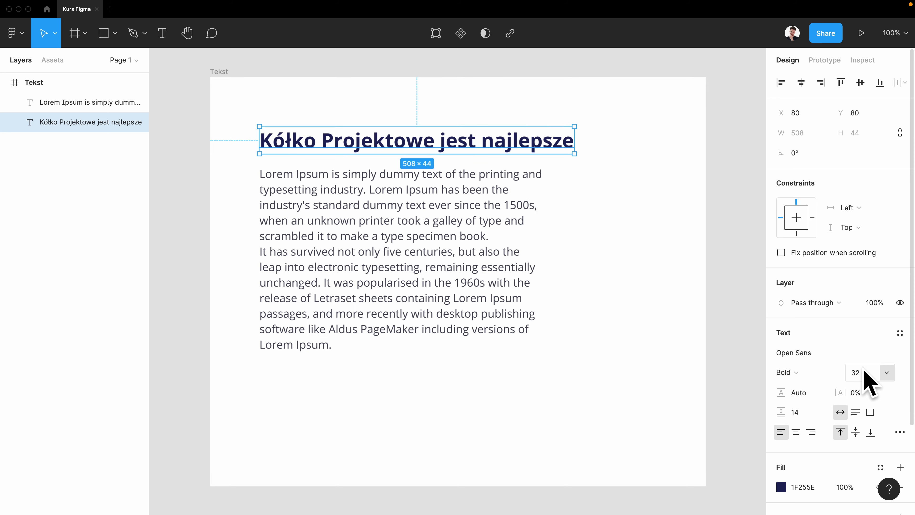
Keep the heading font size at 32 from the size presets.
click(886, 373)
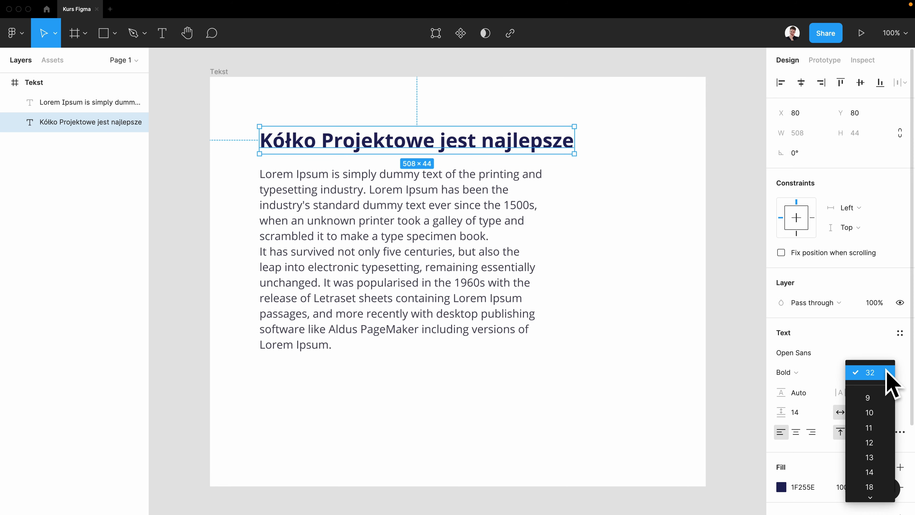
click(854, 372)
text(33)
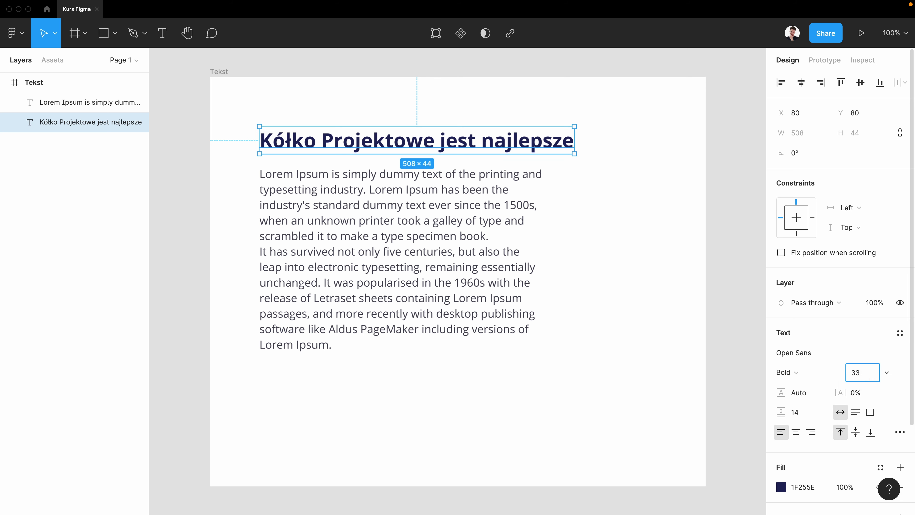
key(Escape)
double_click(568, 140)
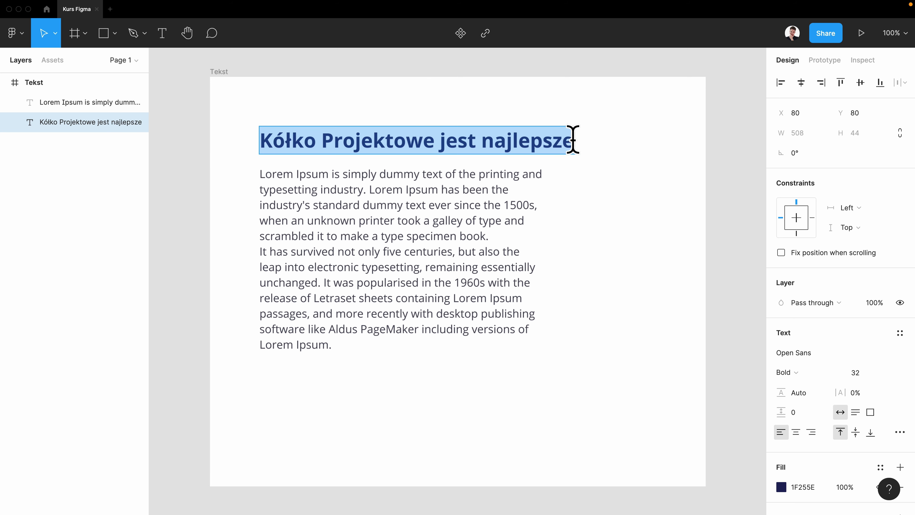
click(573, 140)
key(Return)
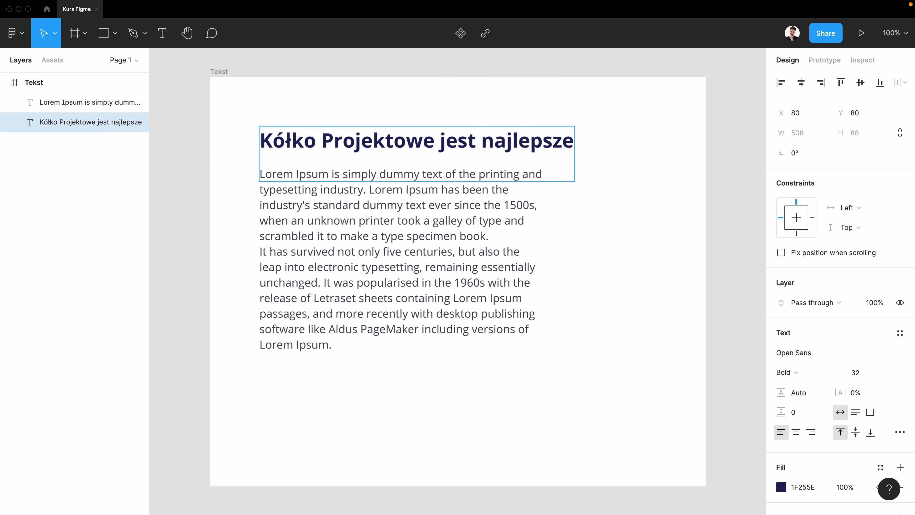
text(Asdsdsdsds)
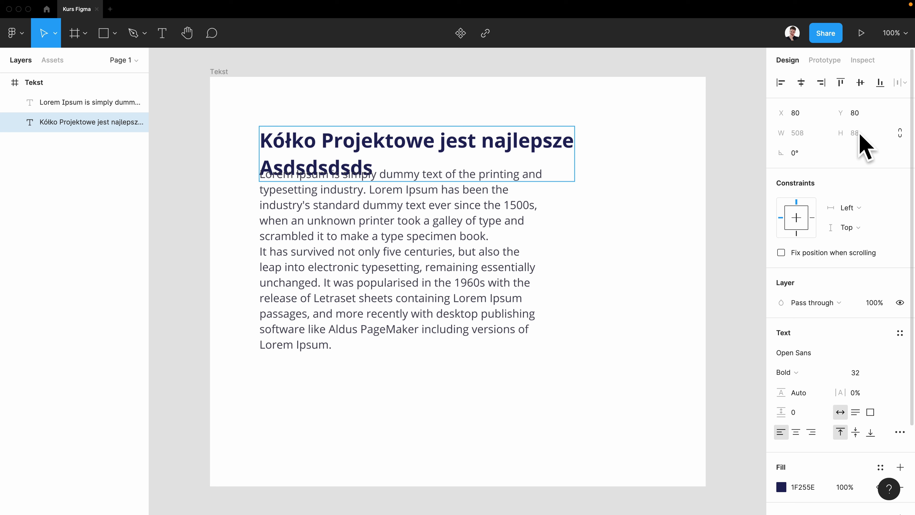
key(ctrl+z)
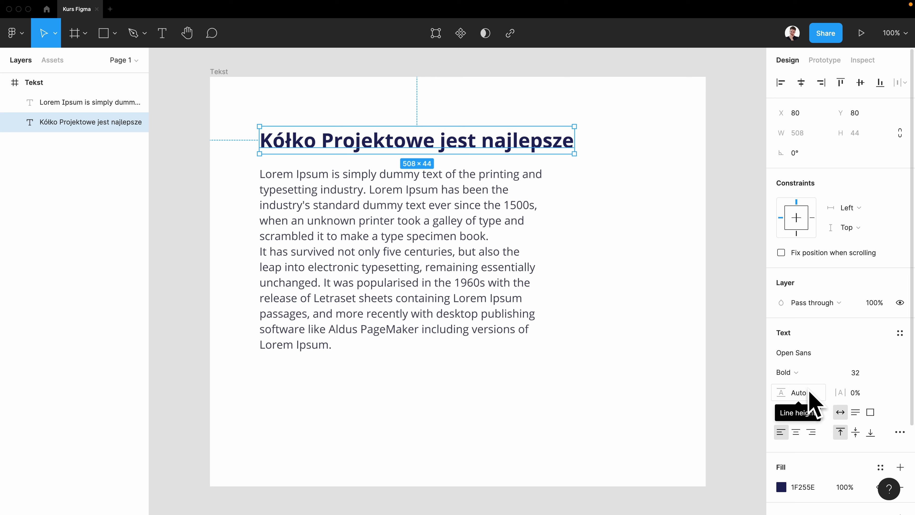
Set the heading line height to 48, briefly adding and removing an empty line below it.
click(810, 398)
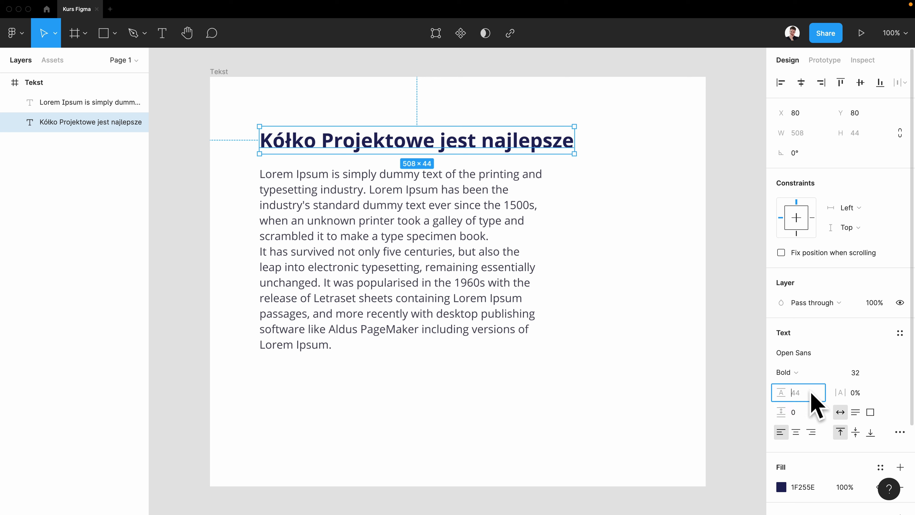
text(48)
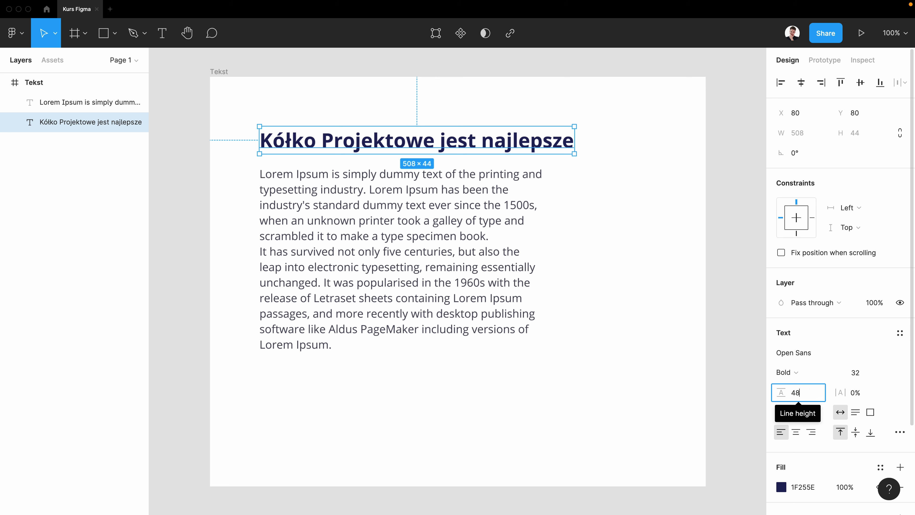
key(Return)
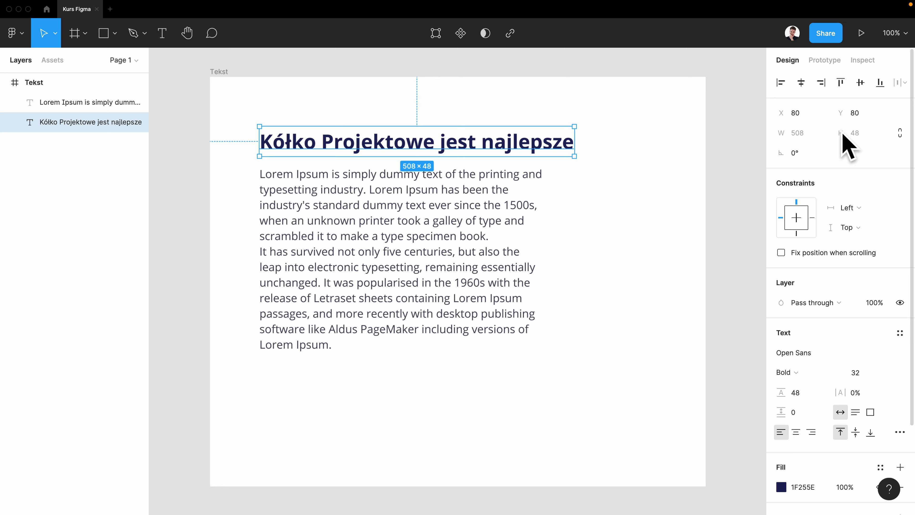
double_click(564, 145)
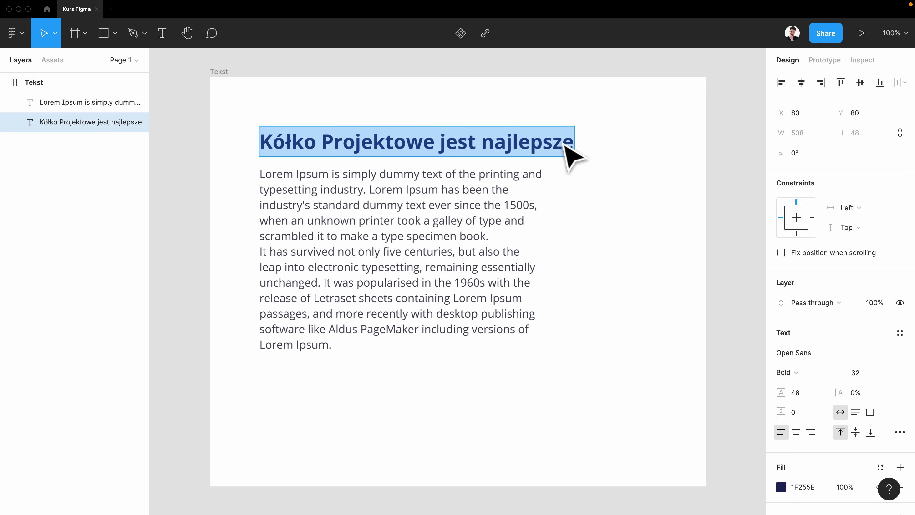
key(Right)
key(Return)
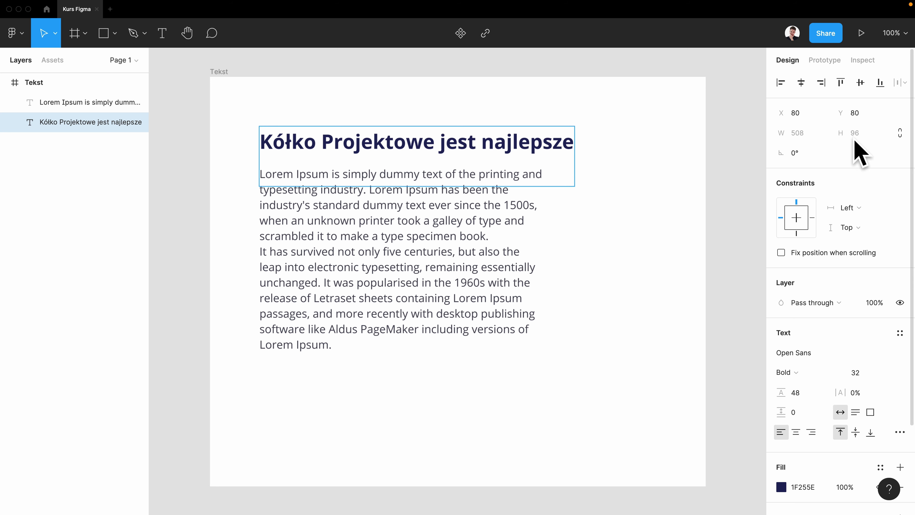
key(BackSpace)
key(Escape)
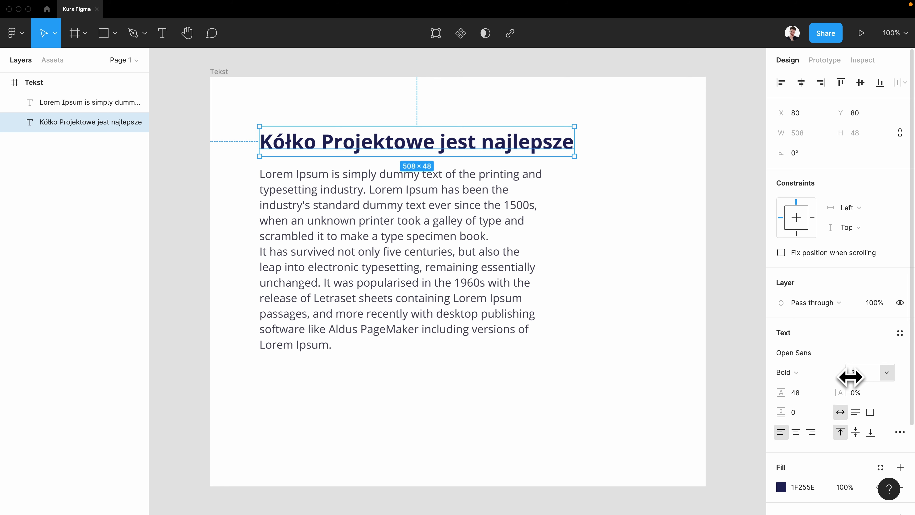
Keep the heading at 40 px after an undone size scrub, with 100% line height.
mouse_move(850, 377)
mouse_down()
mouse_move(872, 384)
mouse_move(874, 374)
mouse_up()
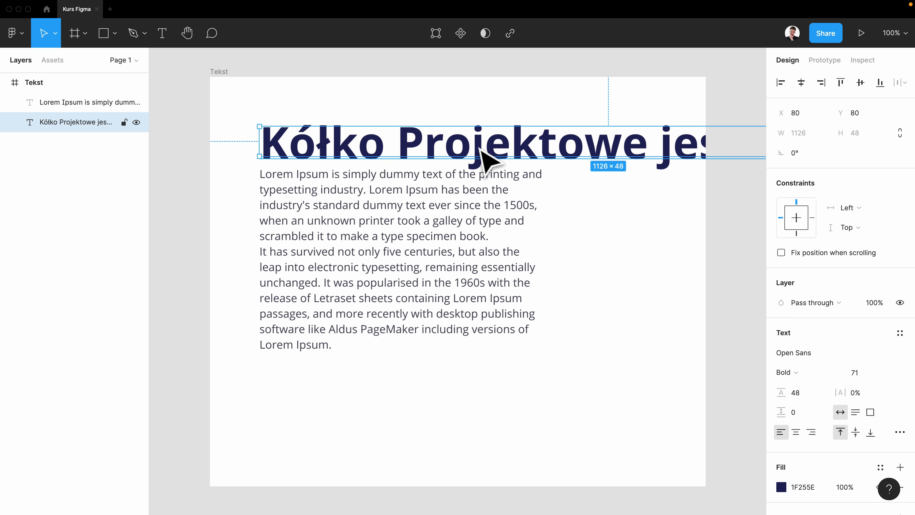
key(ctrl+z)
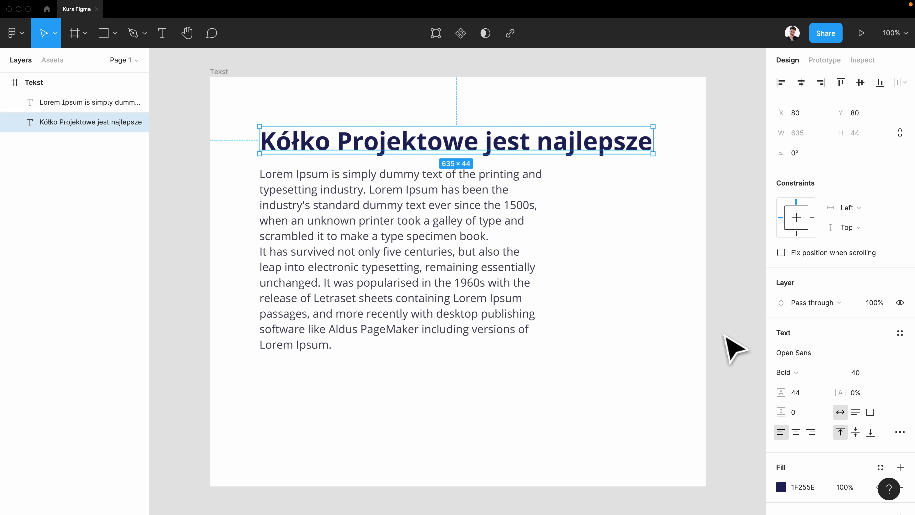
click(815, 395)
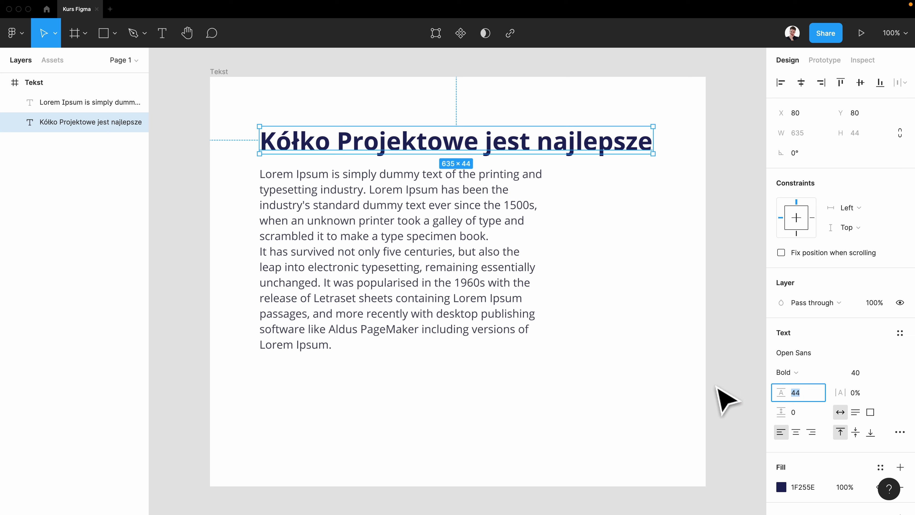
text(100%)
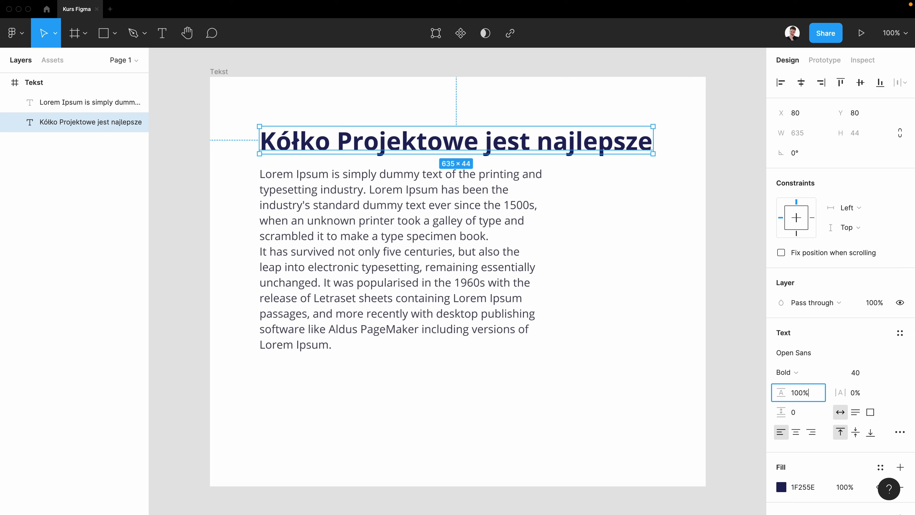
key(Return)
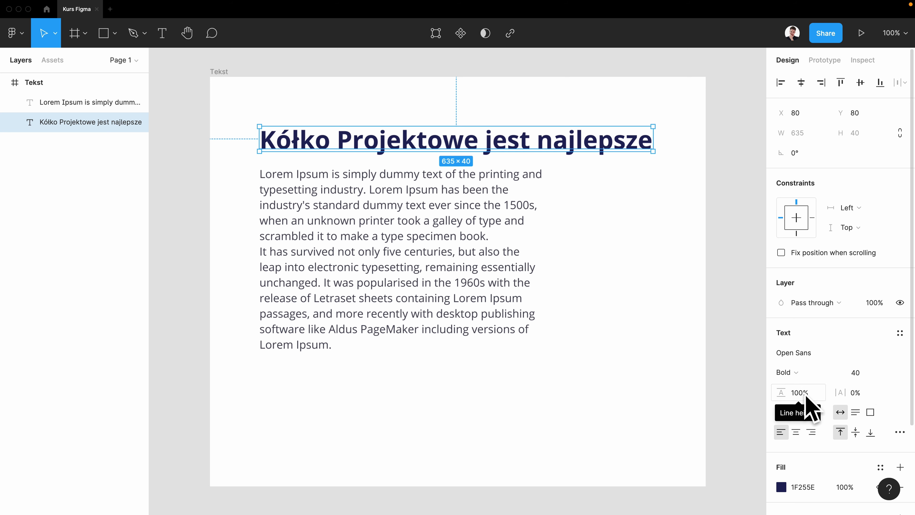
Try a 150% line height on the heading, then scrub its font size.
click(811, 396)
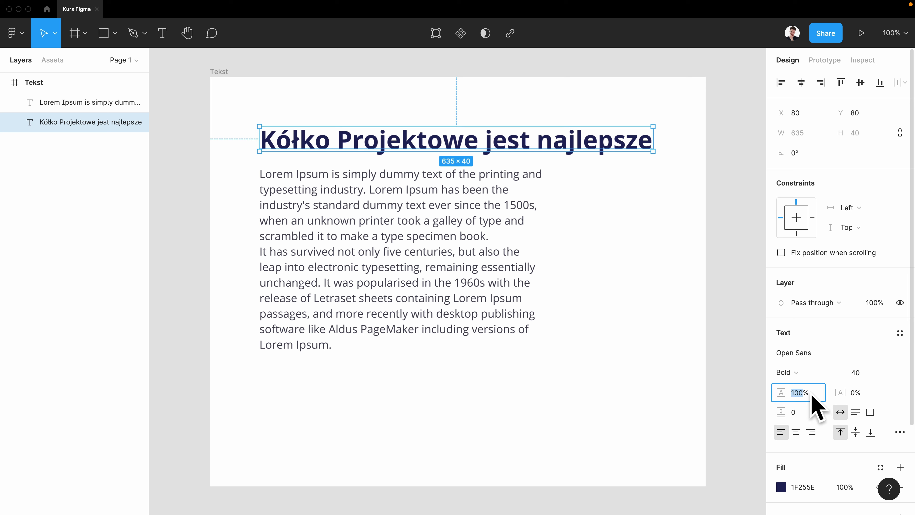
text(15)
key(Return)
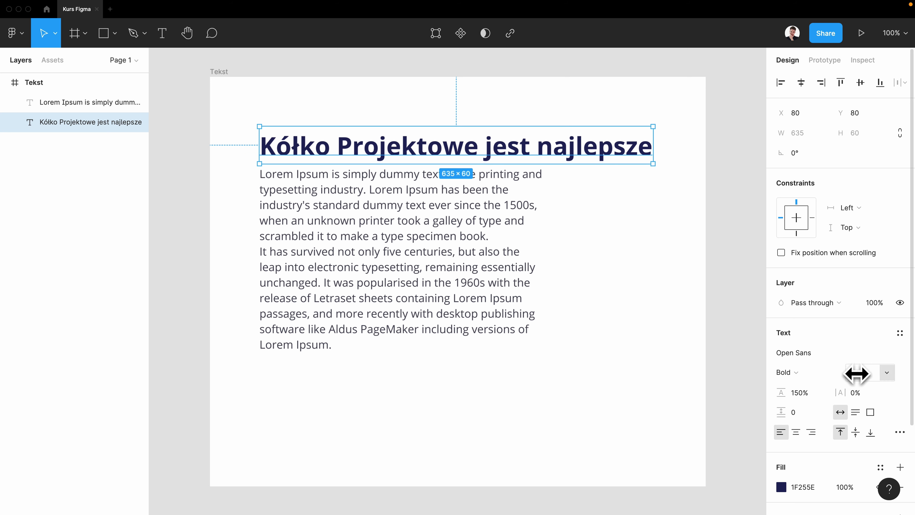
mouse_move(858, 375)
mouse_down()
mouse_move(879, 380)
mouse_move(855, 380)
mouse_up()
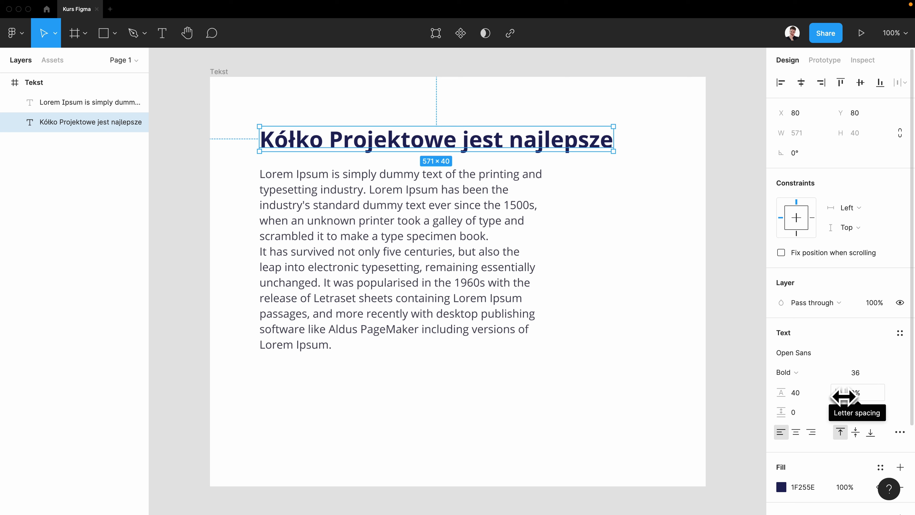
Widen the heading letter spacing to 2%, then select the Lorem Ipsum body text.
drag(844, 396, 839, 397)
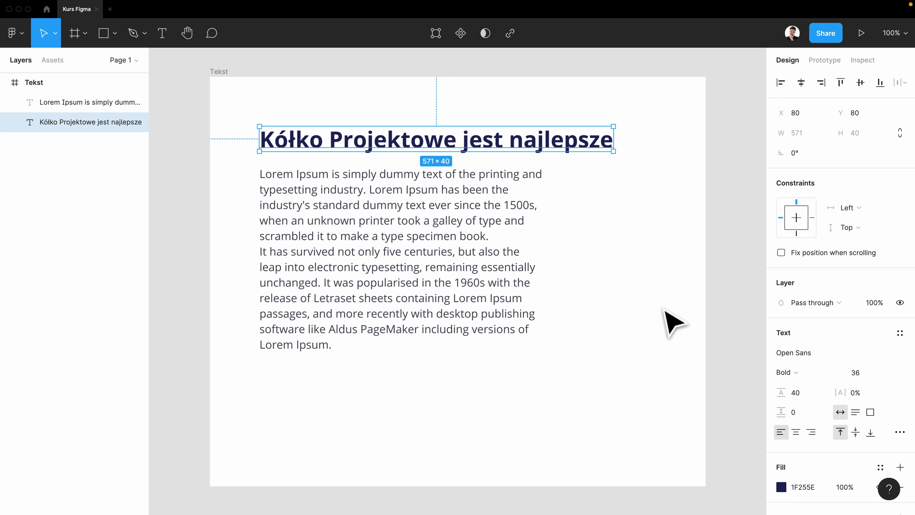
click(533, 269)
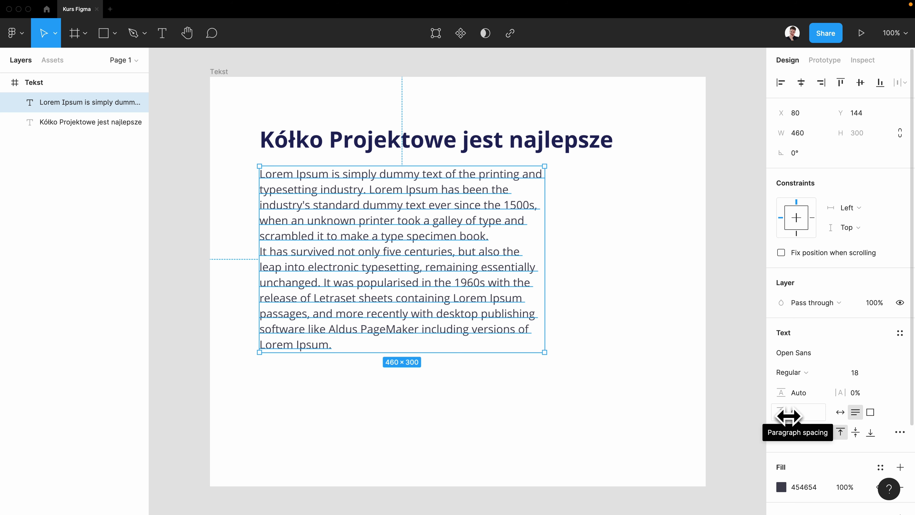
Break the body before 'Lorem Ipsum has been' and 'It was popularised', with 20 paragraph spacing.
drag(788, 416, 826, 414)
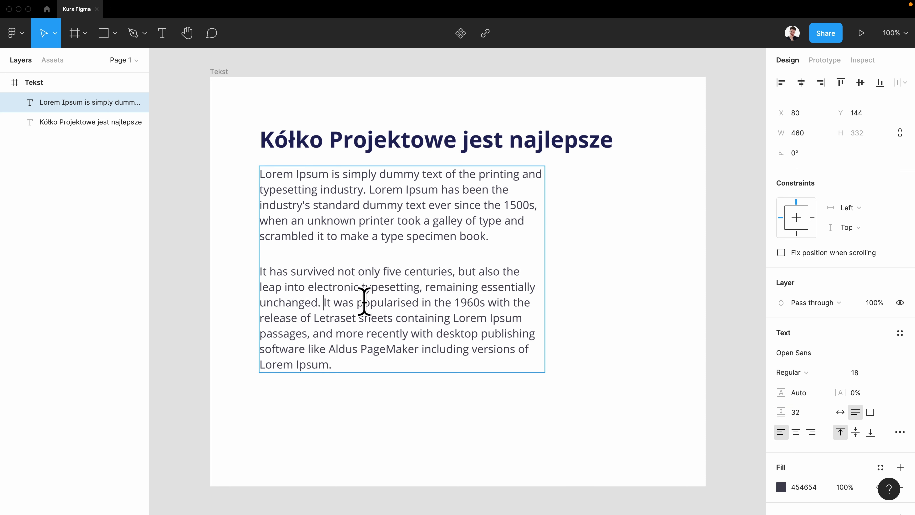
key(BackSpace)
key(Return)
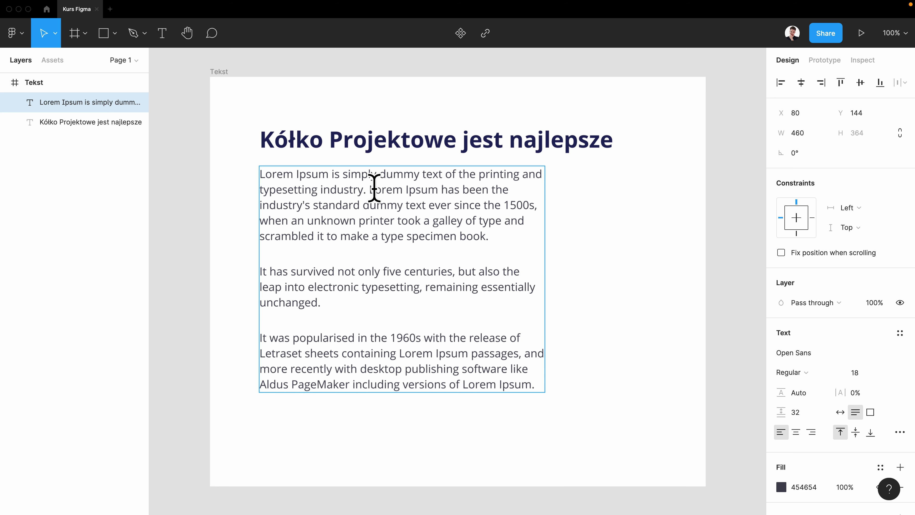
key(BackSpace)
key(Return)
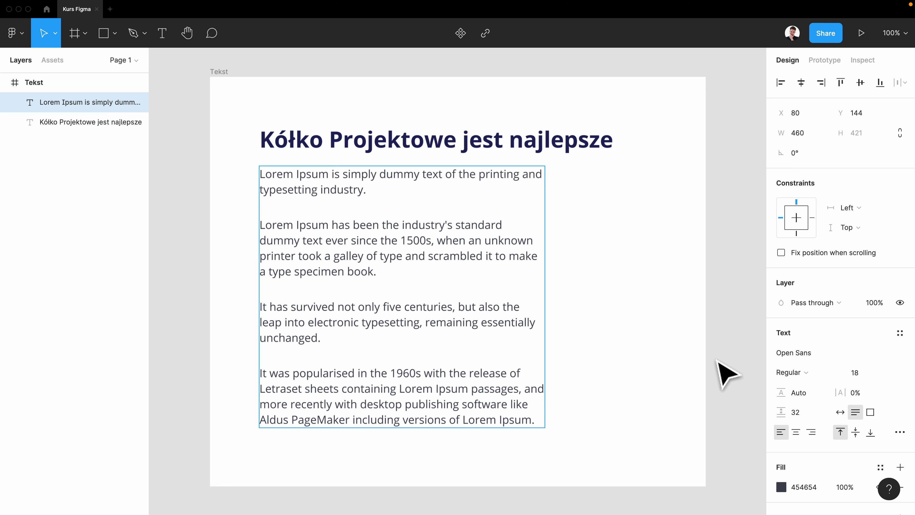
drag(782, 410, 769, 408)
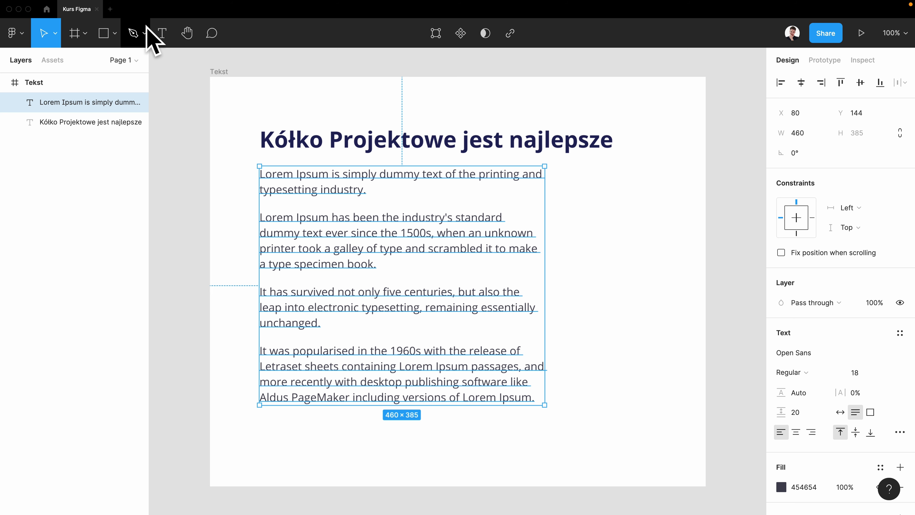
click(162, 36)
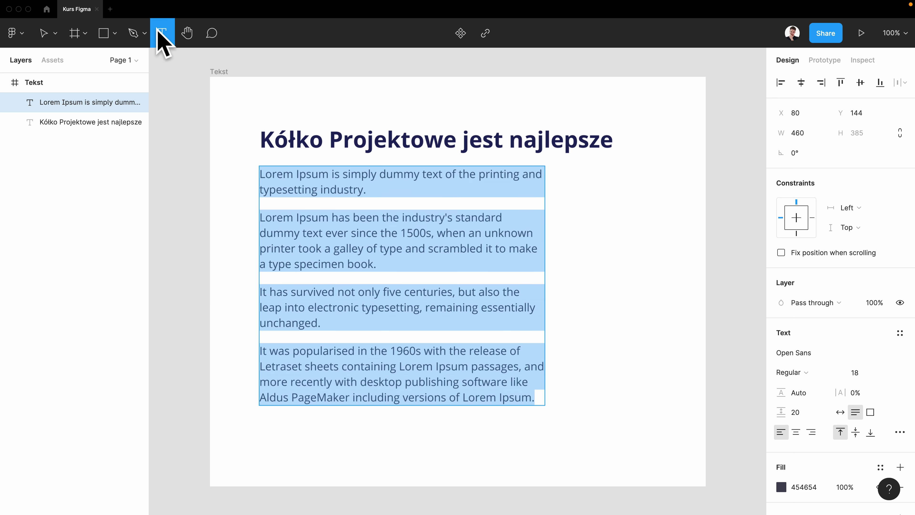
click(247, 87)
key(Escape)
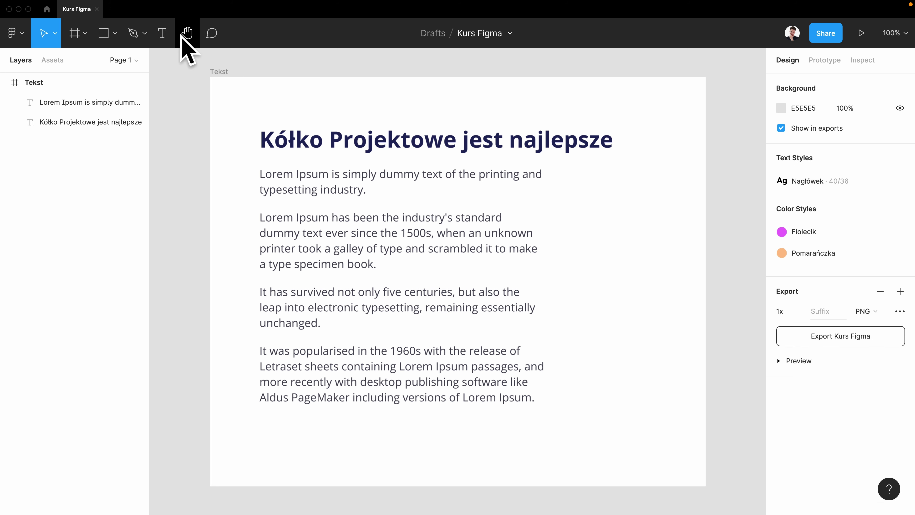
click(162, 33)
drag(246, 98, 678, 337)
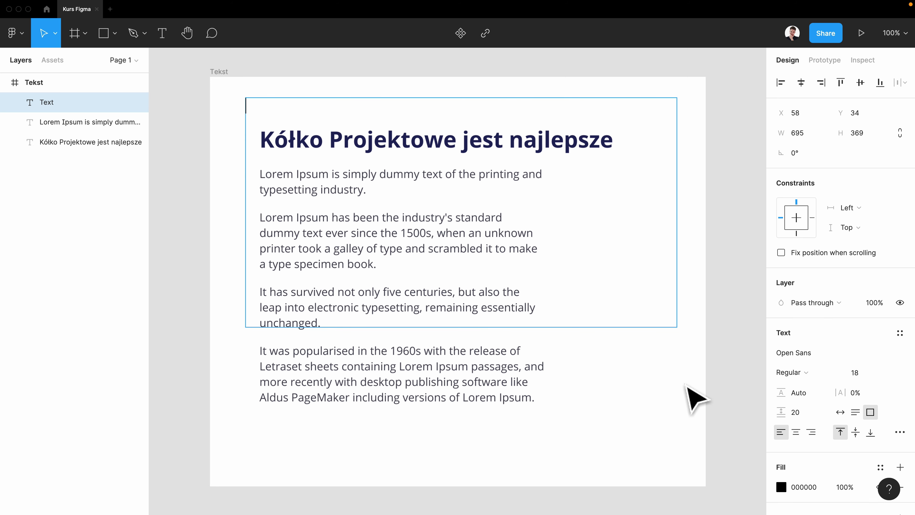
key(Escape)
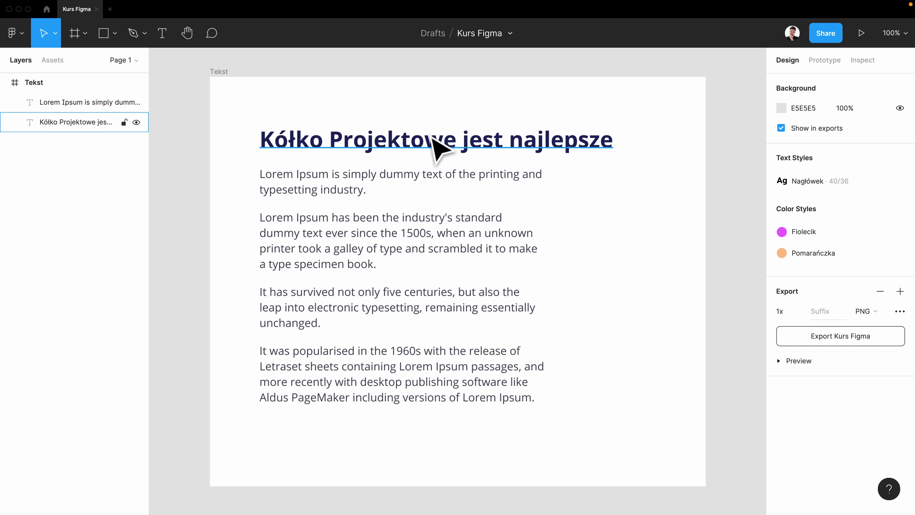
click(439, 146)
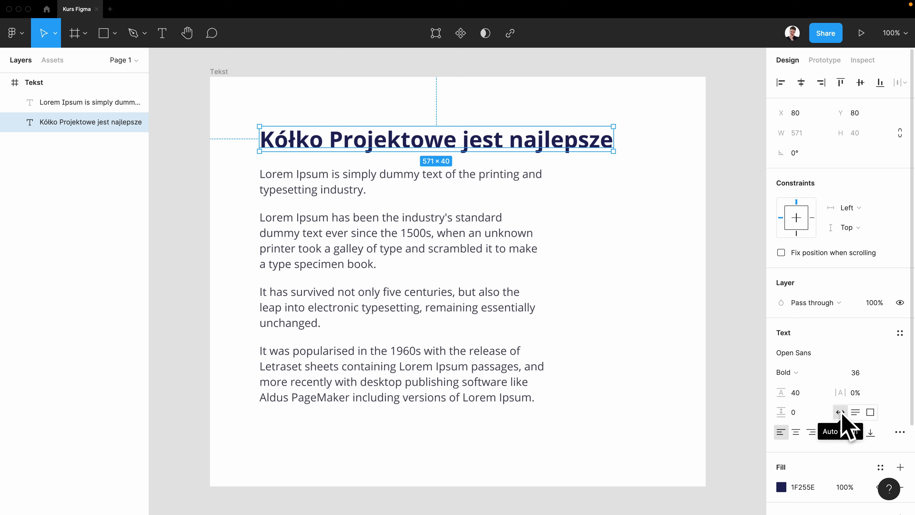
Widen the body text box to 484 px and return the heading to Auto width.
click(859, 413)
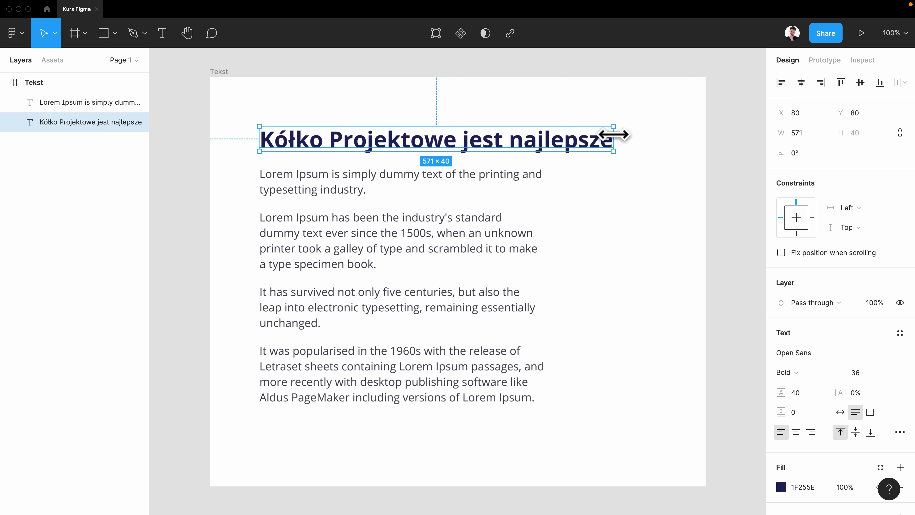
mouse_move(614, 136)
mouse_down()
mouse_move(496, 135)
mouse_move(536, 153)
mouse_move(447, 145)
mouse_up()
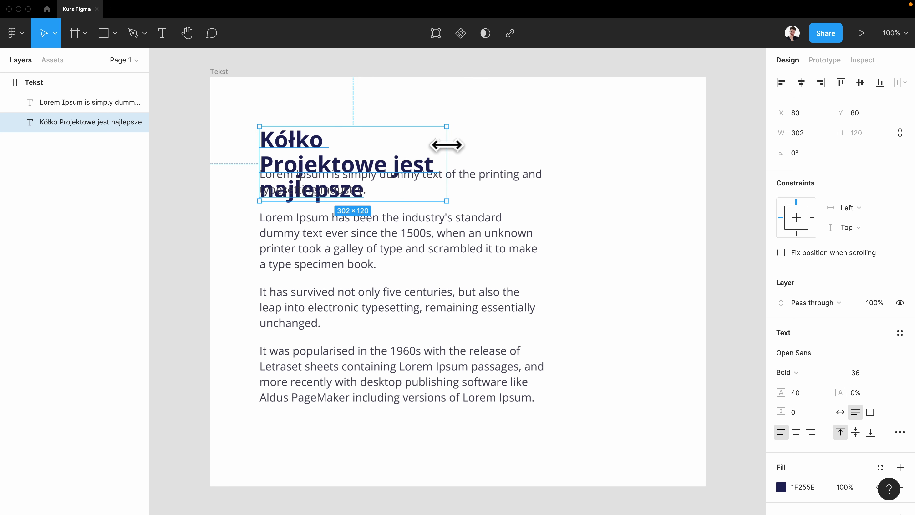
key(ctrl+z)
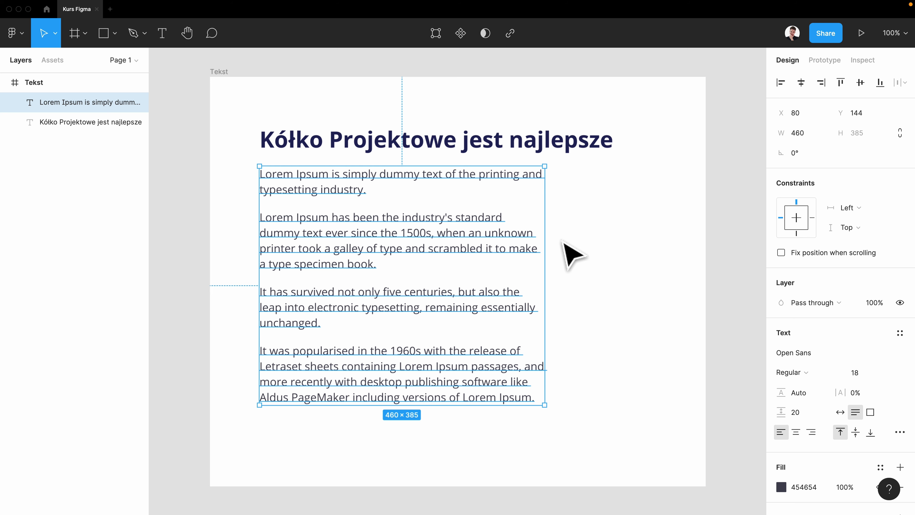
mouse_move(544, 247)
mouse_down()
mouse_move(505, 247)
mouse_move(582, 249)
mouse_move(527, 251)
mouse_move(558, 251)
mouse_up()
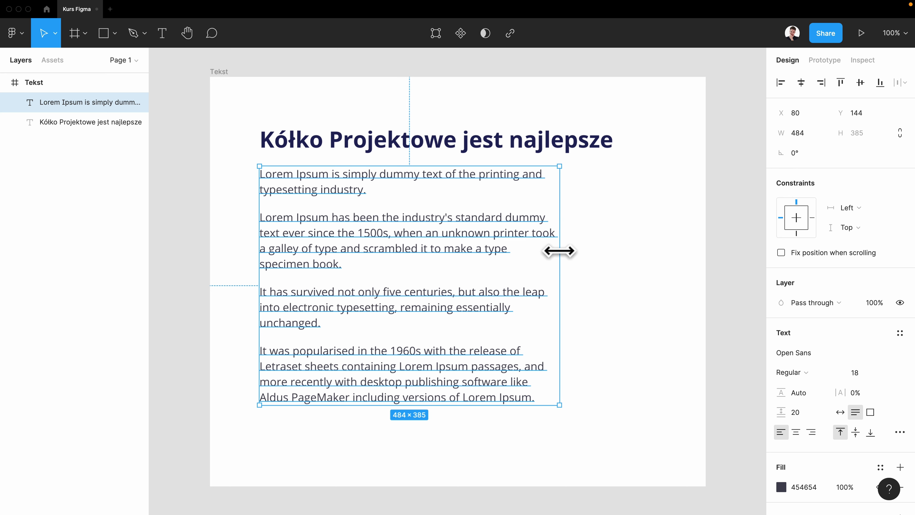
click(570, 145)
click(839, 412)
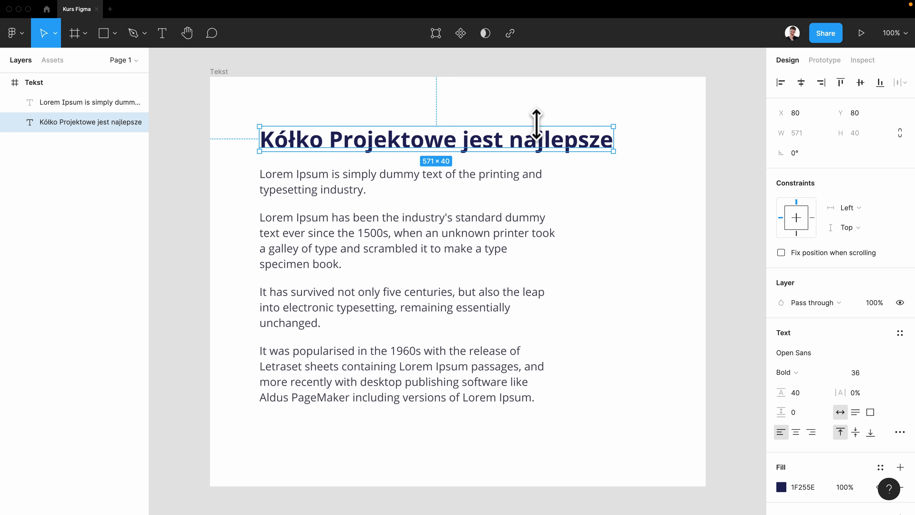
Wrap the heading onto two lines and resize the fixed-size body box to 670×385.
drag(613, 139, 515, 138)
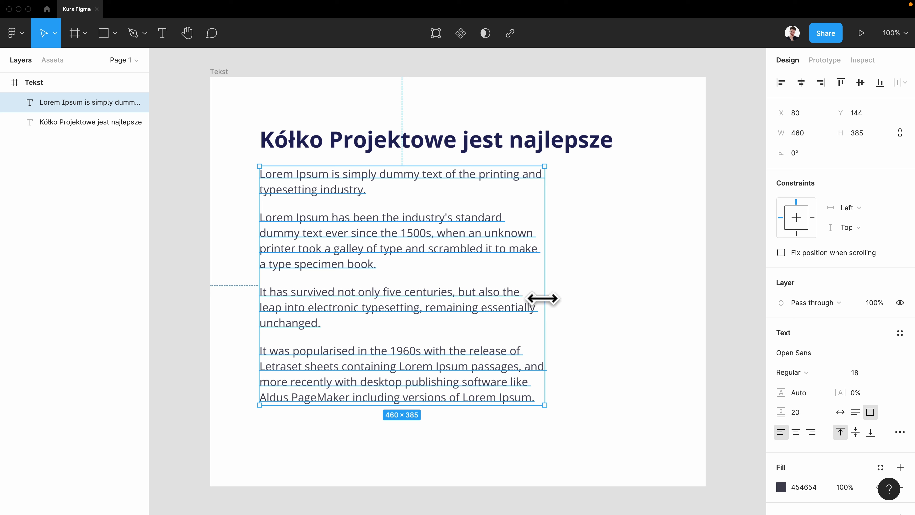
drag(542, 298, 656, 300)
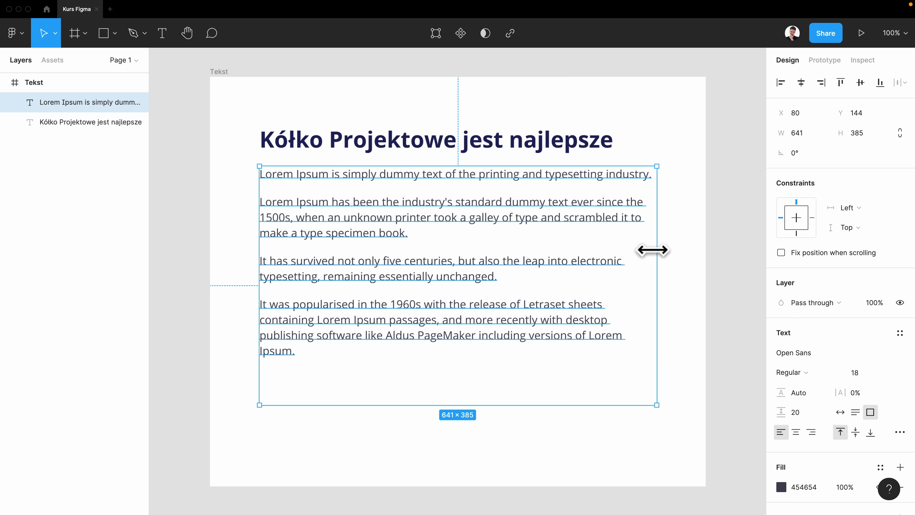
mouse_move(648, 250)
mouse_down()
mouse_move(503, 282)
mouse_move(420, 284)
mouse_move(539, 284)
mouse_move(508, 286)
mouse_up()
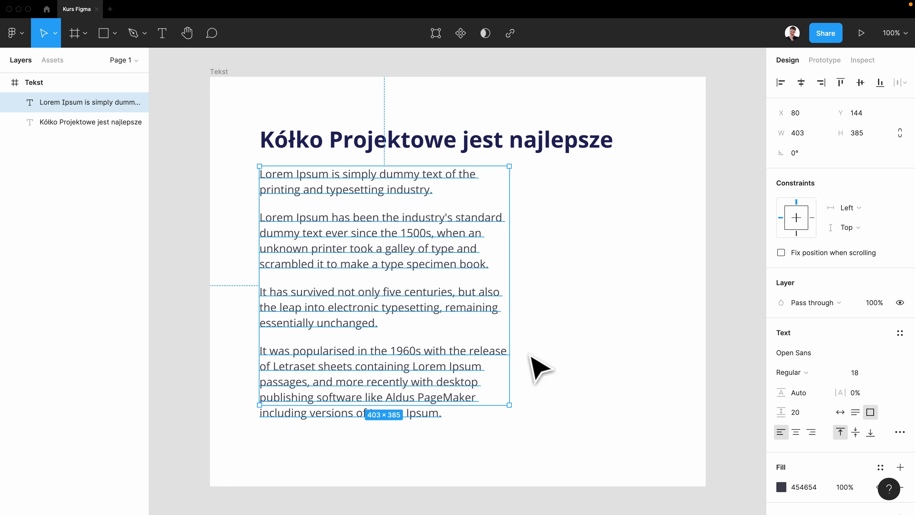
mouse_move(510, 331)
mouse_down()
mouse_move(466, 333)
mouse_move(670, 324)
mouse_up()
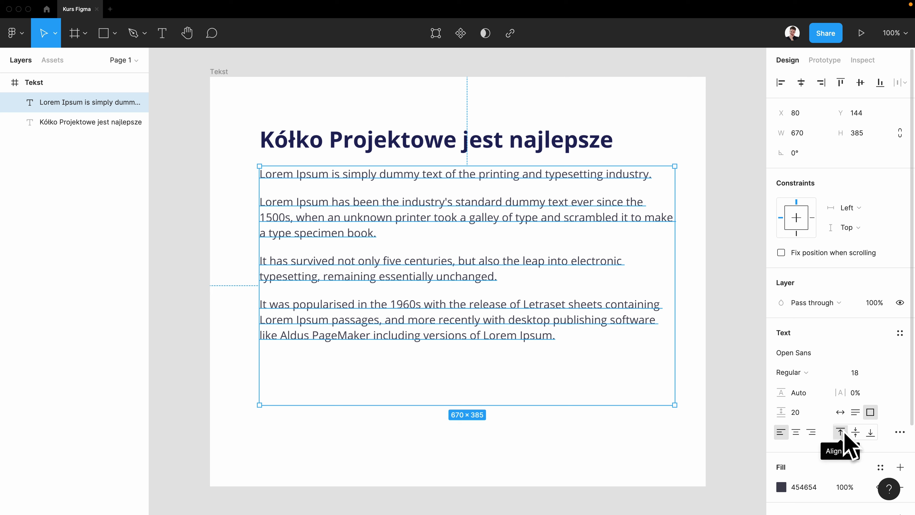
Try middle, bottom, center and right alignment on the body, then undo to a top-left 485-wide block.
click(856, 432)
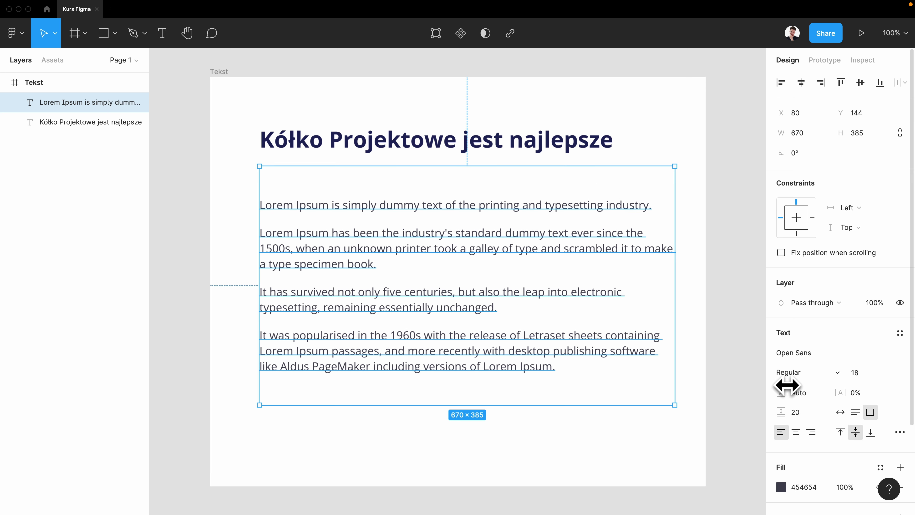
click(870, 431)
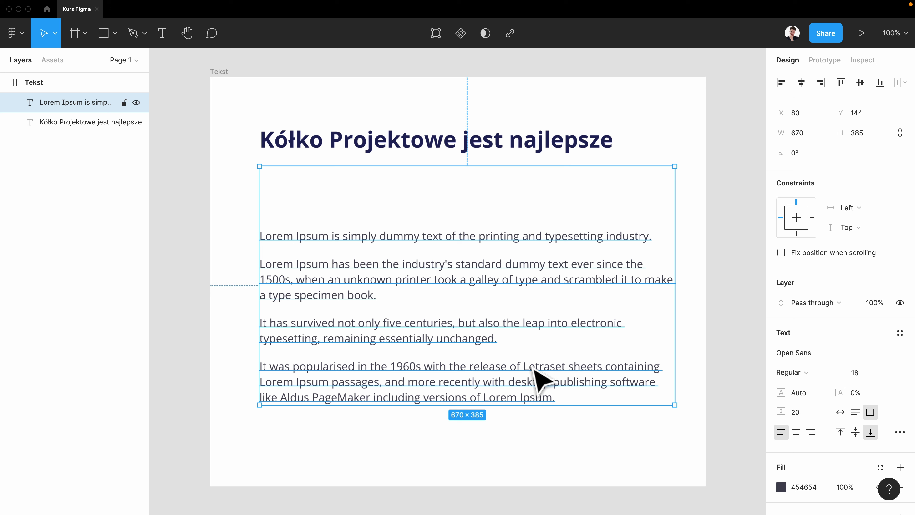
click(796, 432)
click(796, 432)
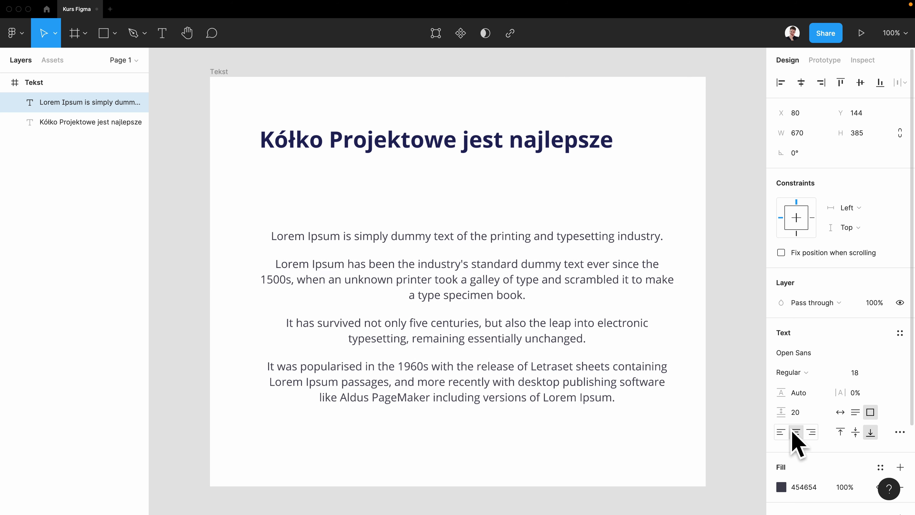
click(780, 433)
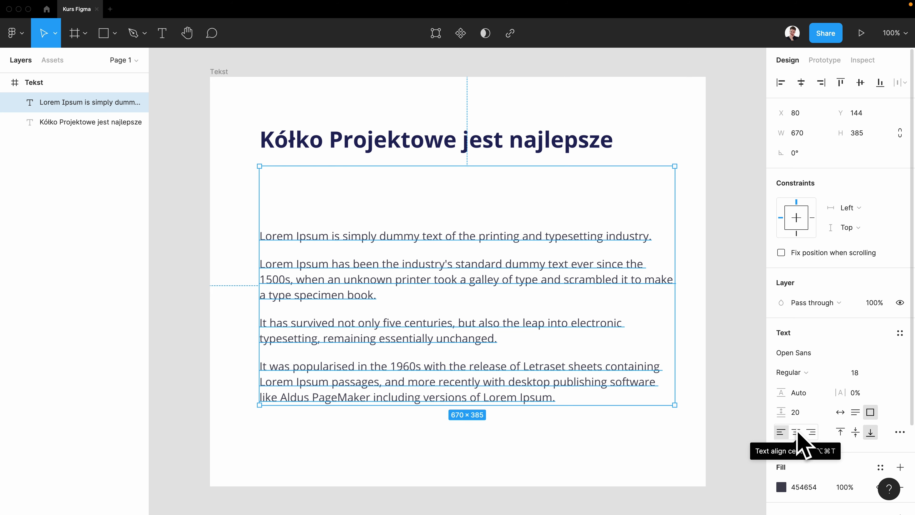
key(ctrl+z)
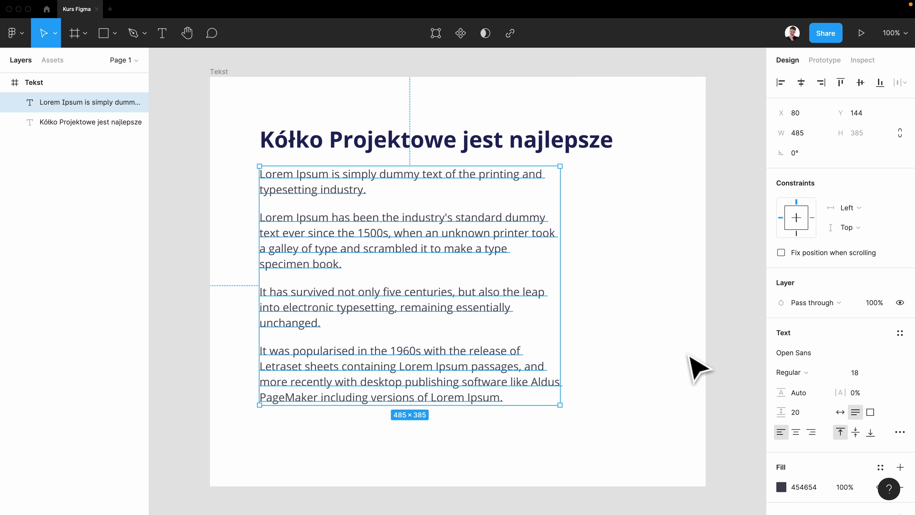
Open type details and try justified body text before returning it to left alignment.
click(899, 432)
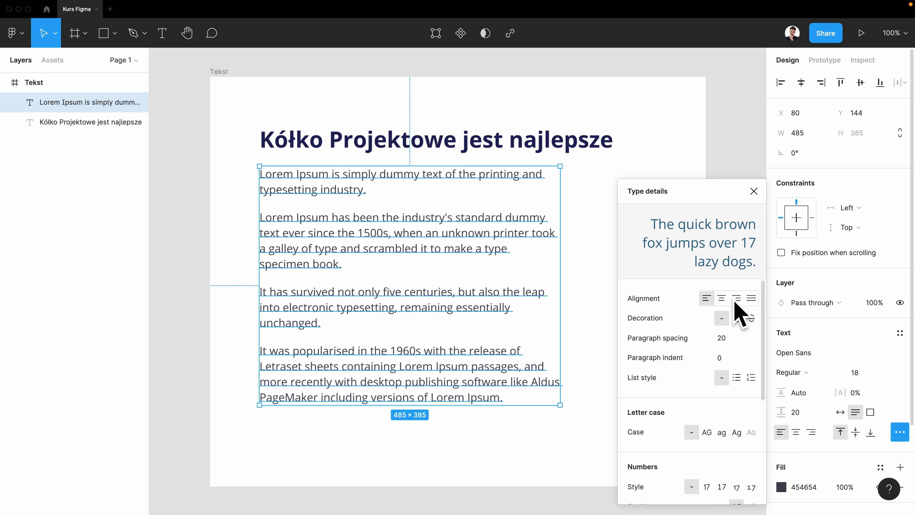
click(751, 298)
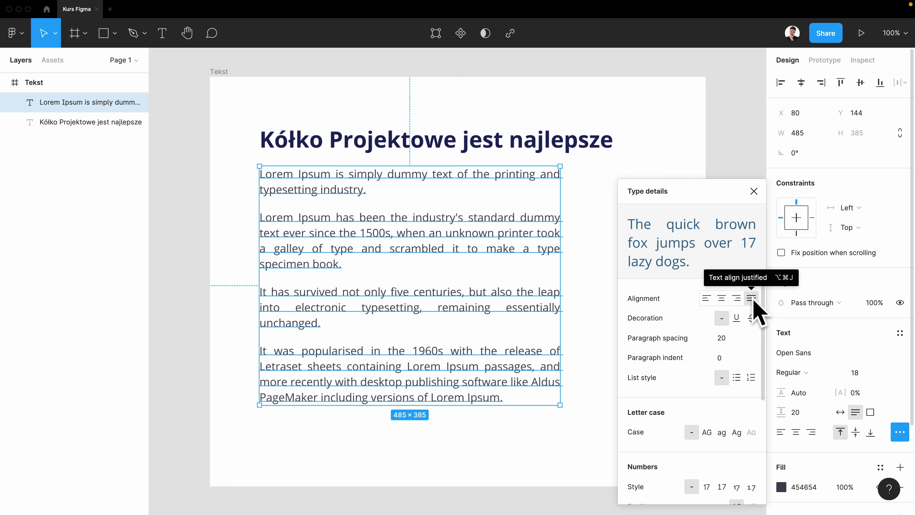
click(707, 298)
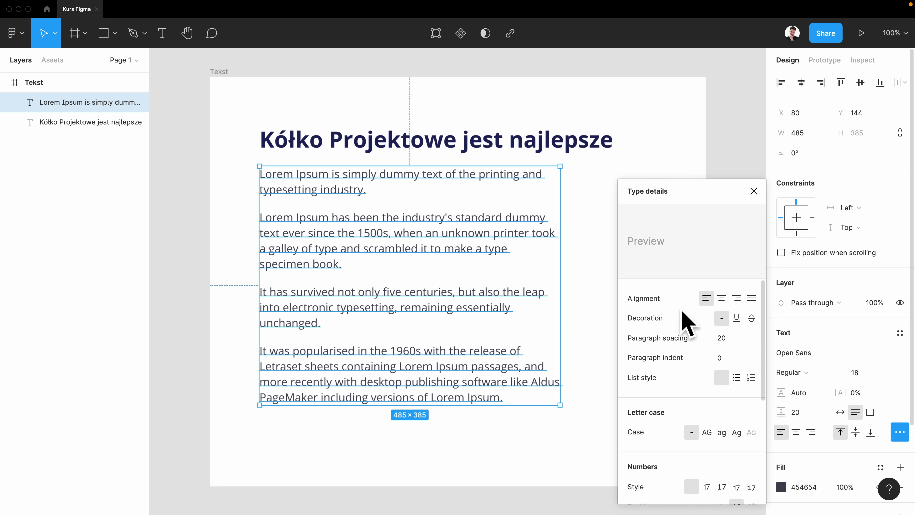
Try underline and strikethrough on the body text, then set decoration to none.
click(736, 318)
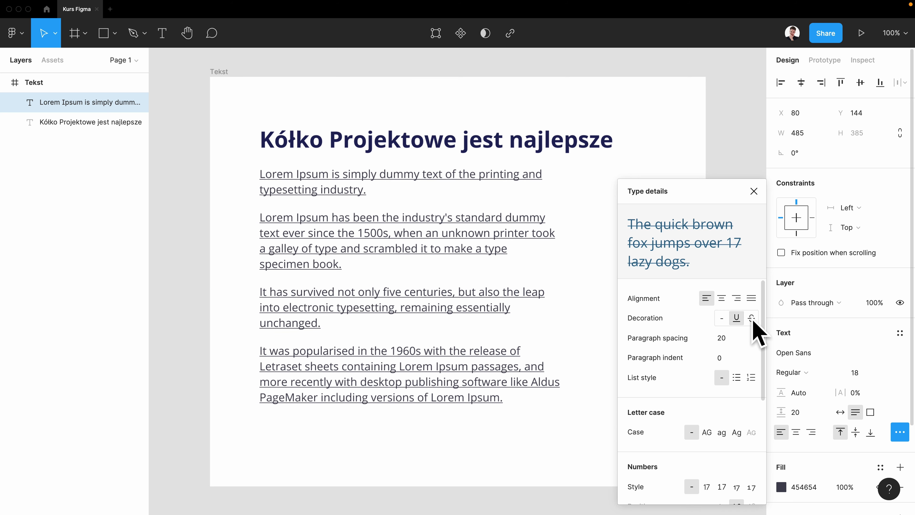
click(751, 318)
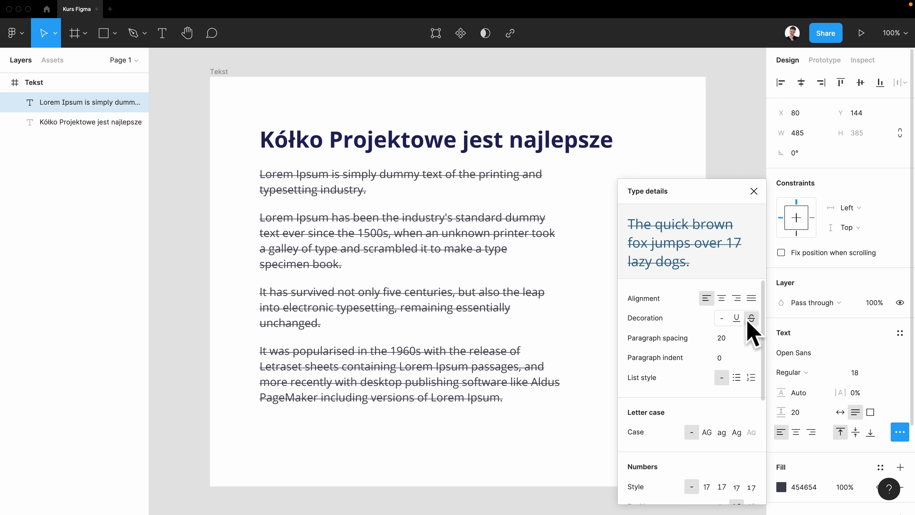
click(721, 318)
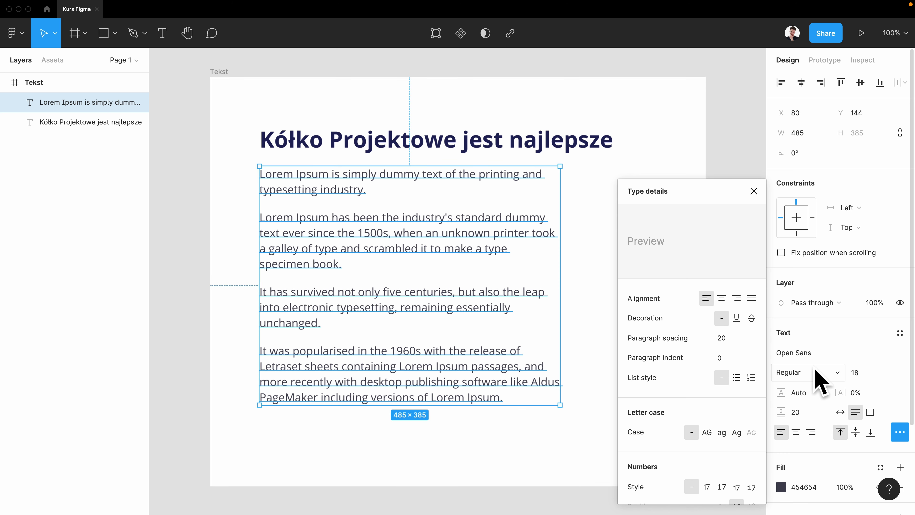
click(839, 375)
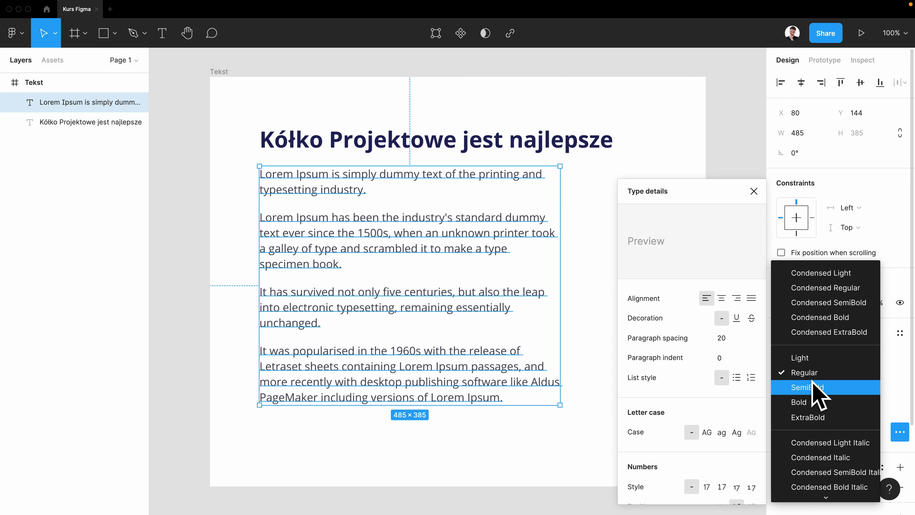
click(672, 322)
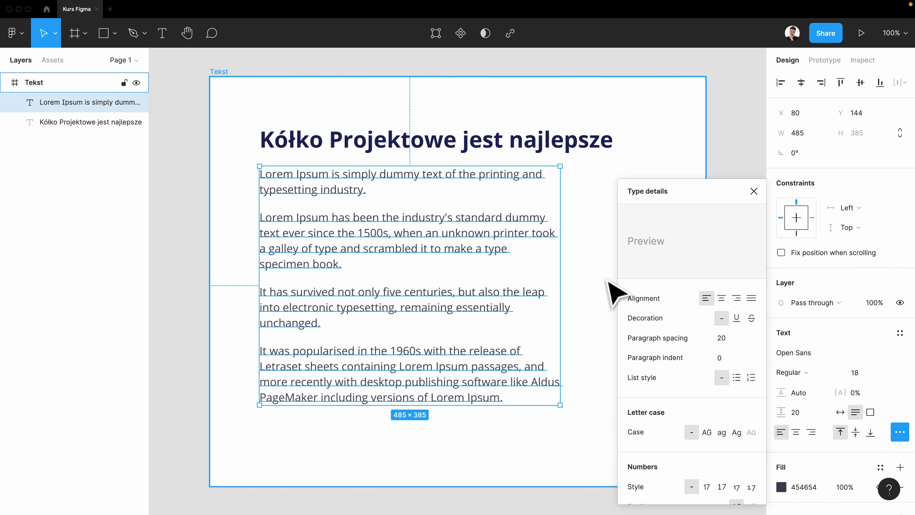
key(ctrl+b)
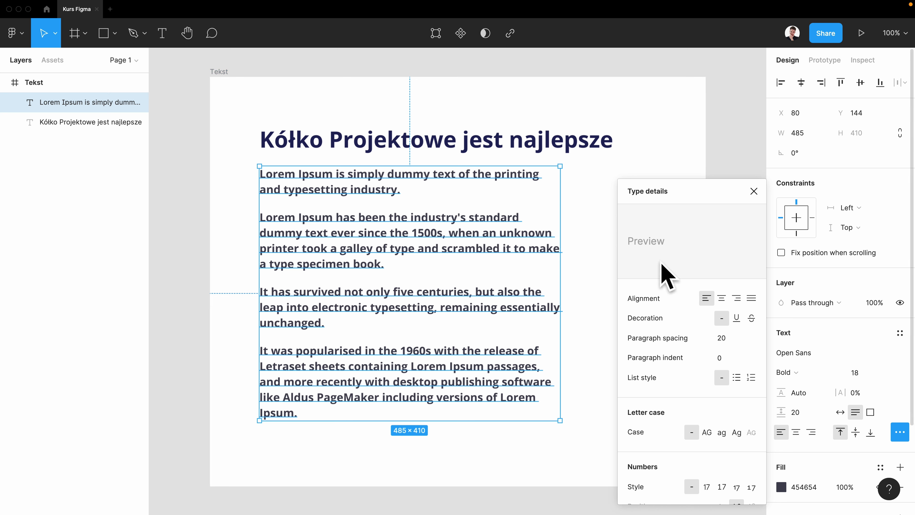
key(ctrl+b)
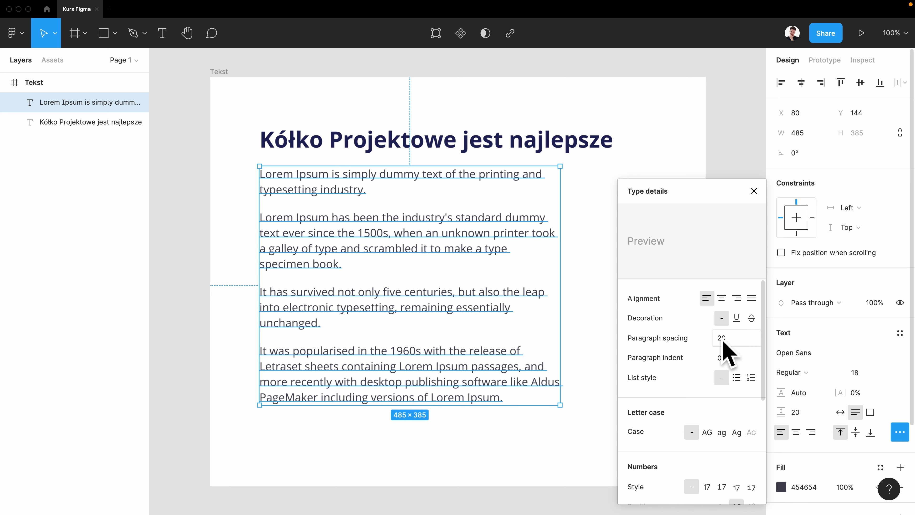
Set the body text's first-line paragraph indent to 16.
click(713, 360)
drag(713, 360, 732, 363)
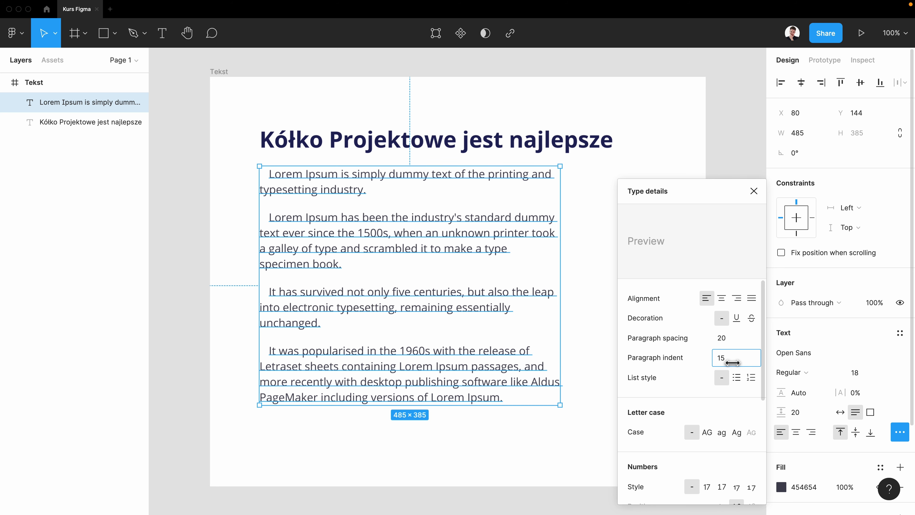
drag(732, 362, 731, 366)
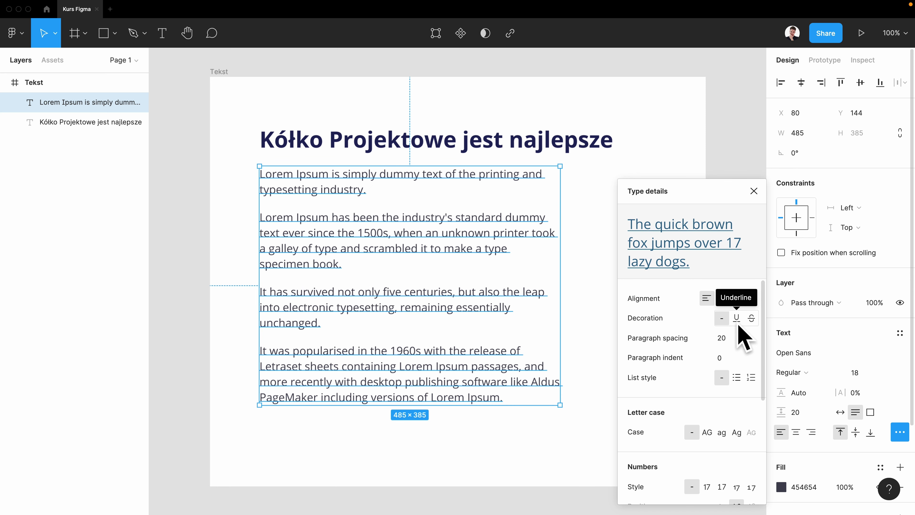
Make the Lorem Ipsum paragraphs a numbered list with list spacing 16.
scroll(741, 342, down, 1)
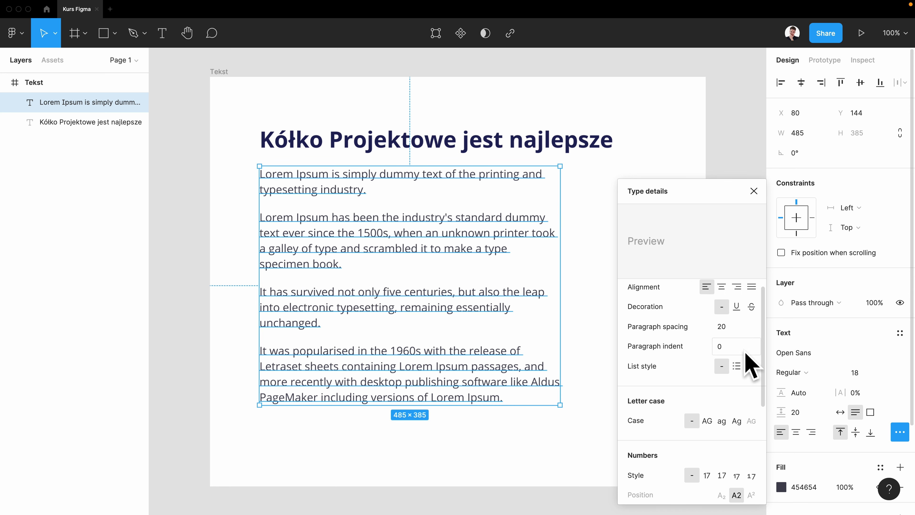
scroll(742, 344, down, 1)
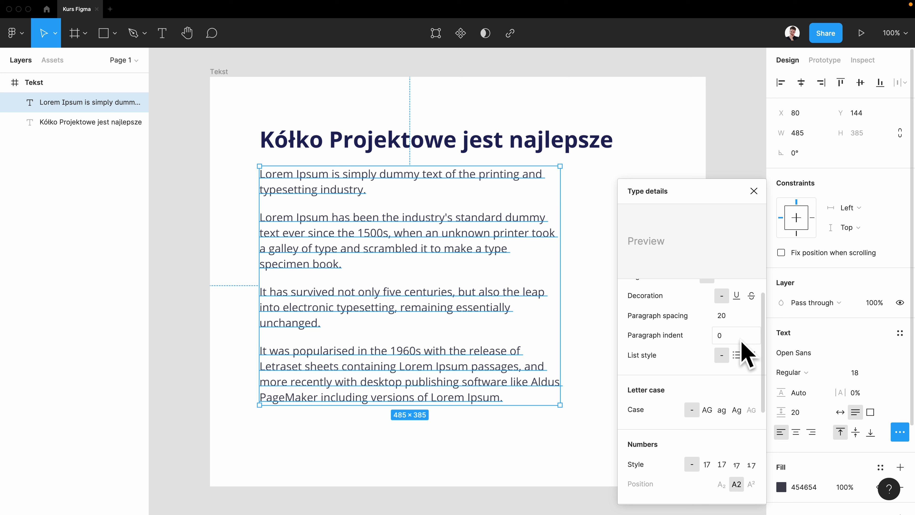
click(736, 353)
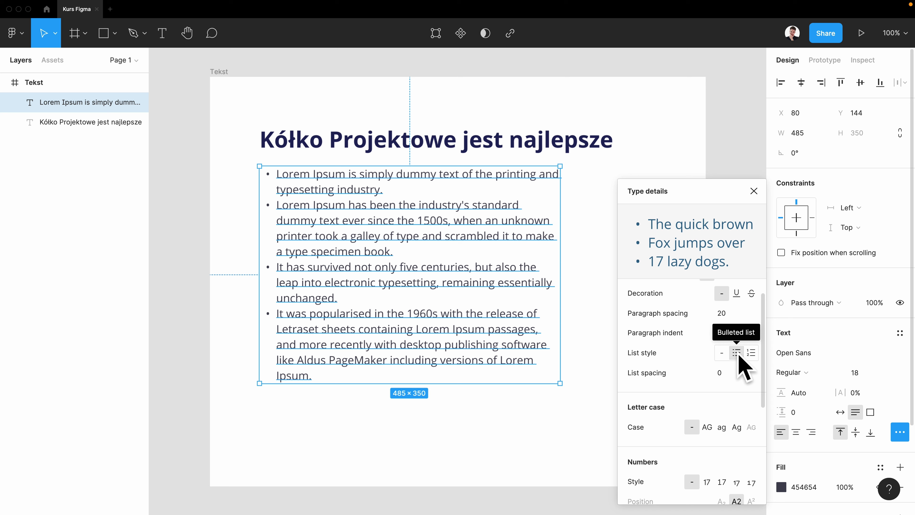
click(752, 353)
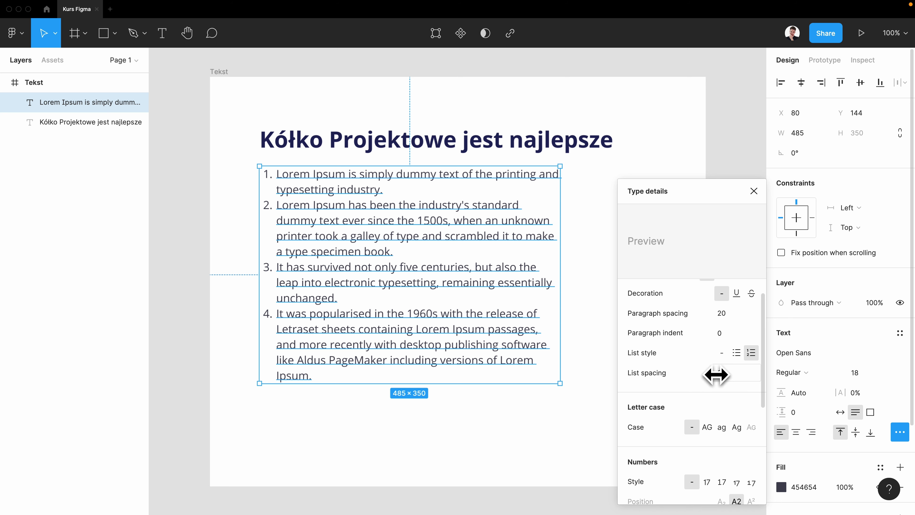
drag(714, 374, 731, 369)
scroll(648, 337, down, 3)
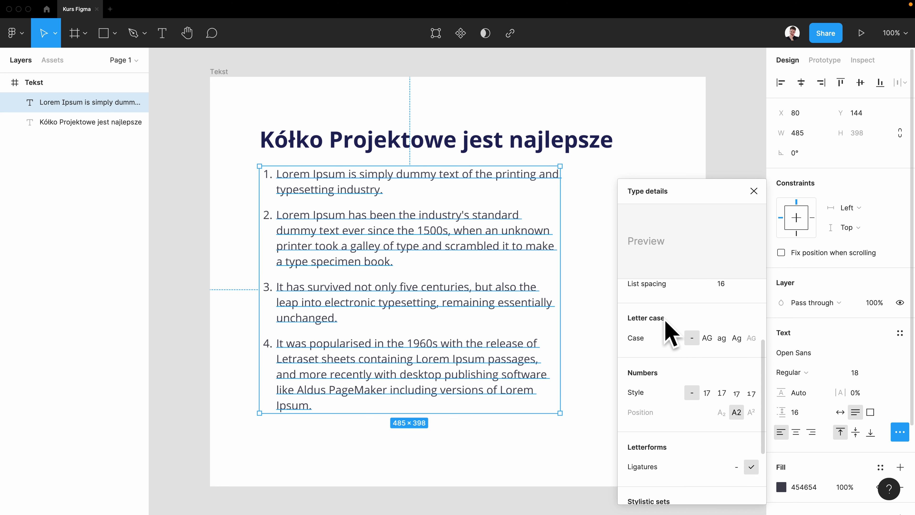
click(708, 338)
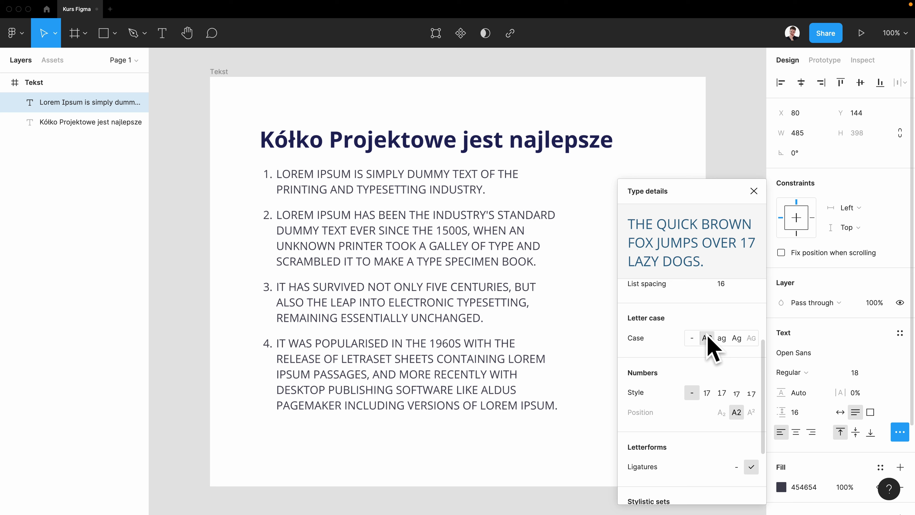
click(722, 338)
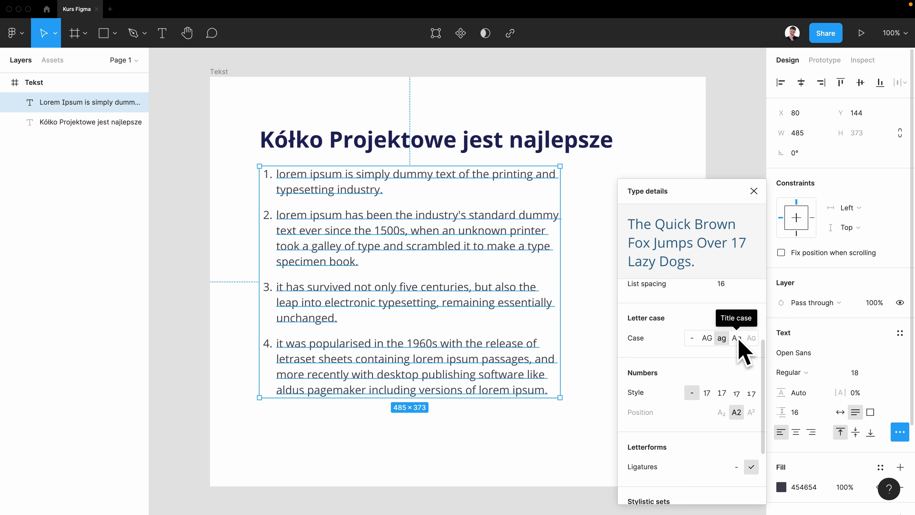
click(737, 339)
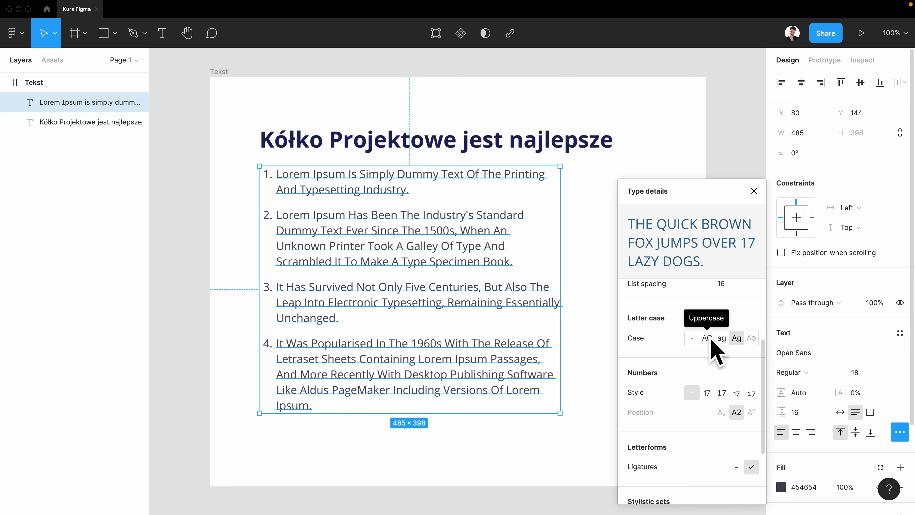
click(711, 340)
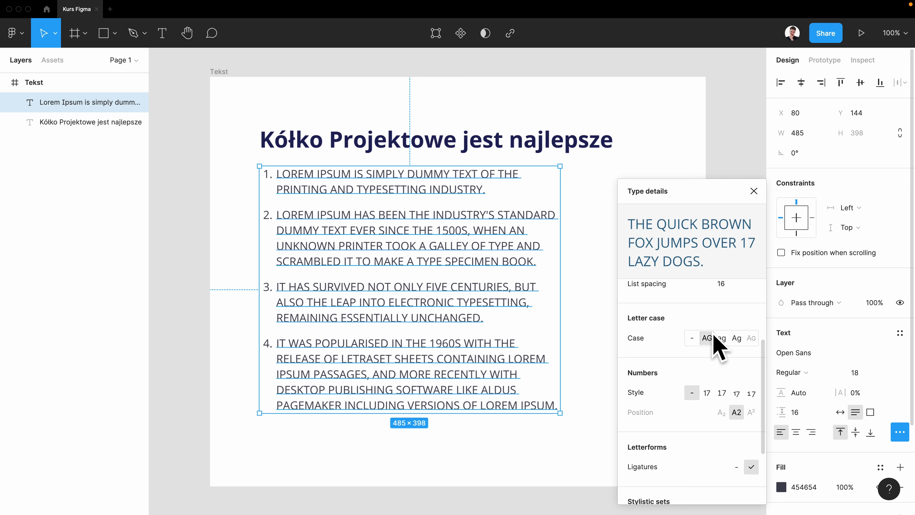
click(691, 338)
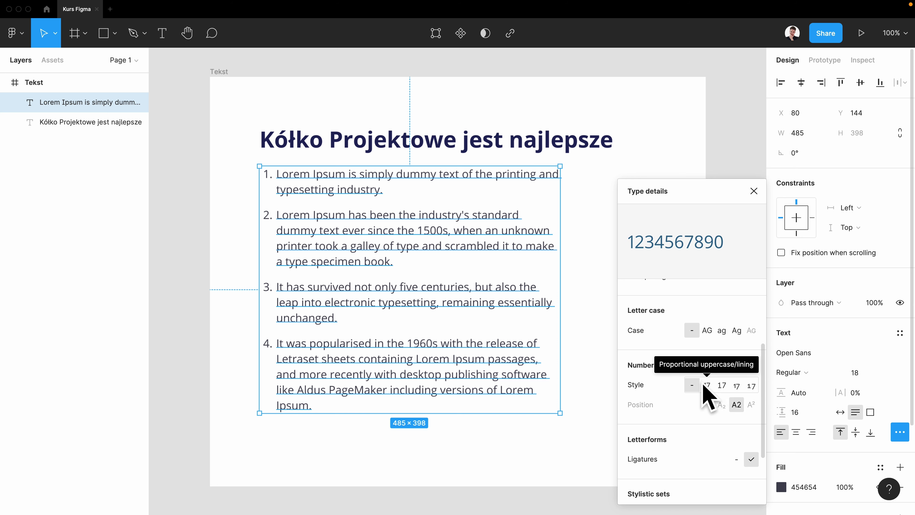
Browse the Numbers, Letterforms and Stylistic sets options in Type details.
scroll(703, 386, down, 1)
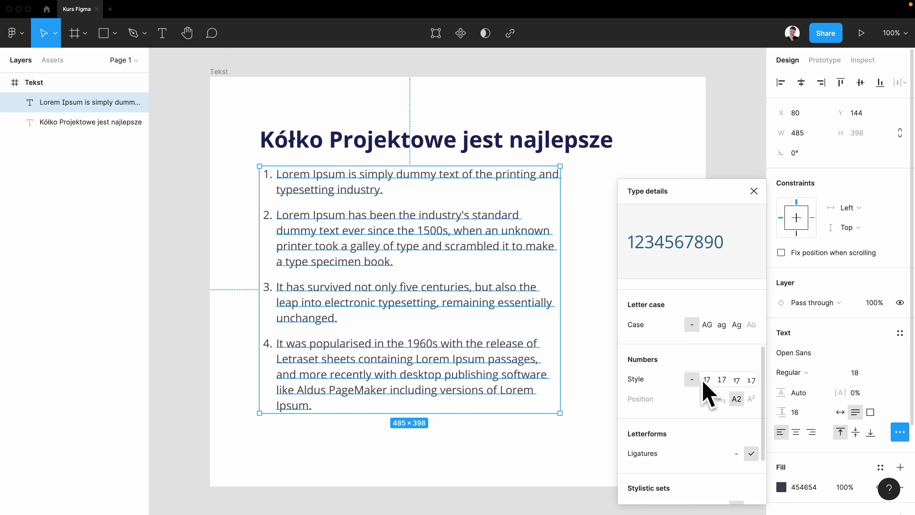
scroll(705, 389, down, 2)
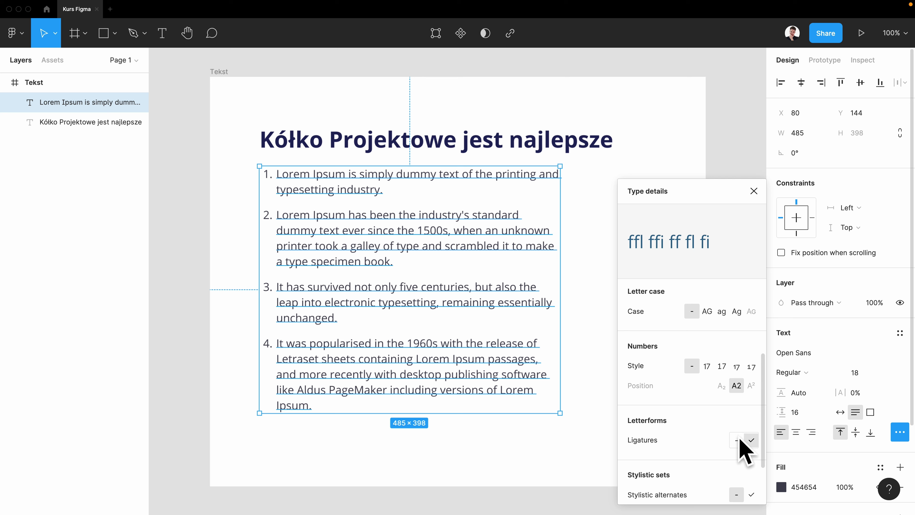
scroll(740, 442, down, 1)
scroll(737, 425, down, 1)
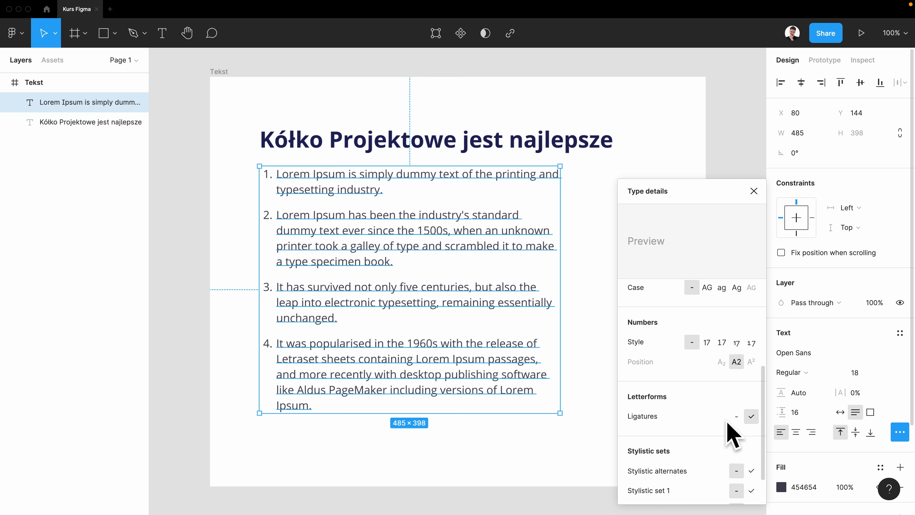
scroll(733, 408, down, 2)
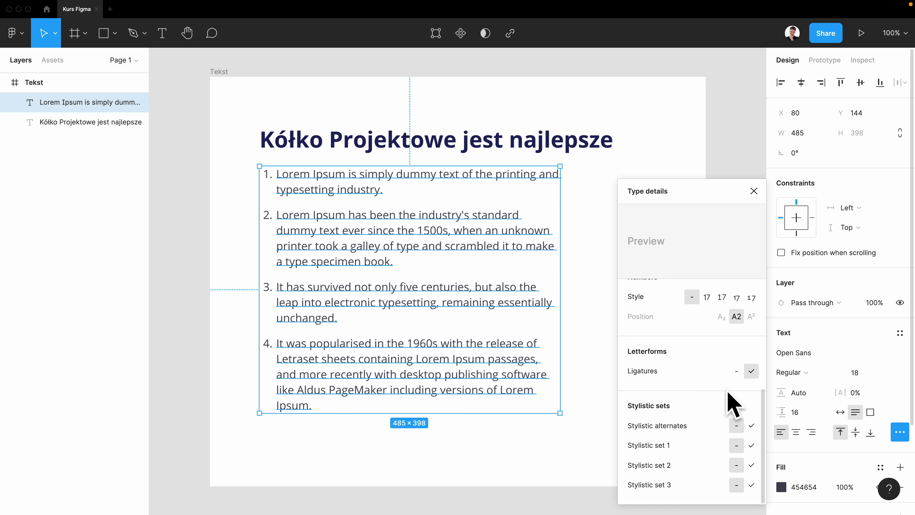
scroll(717, 426, up, 2)
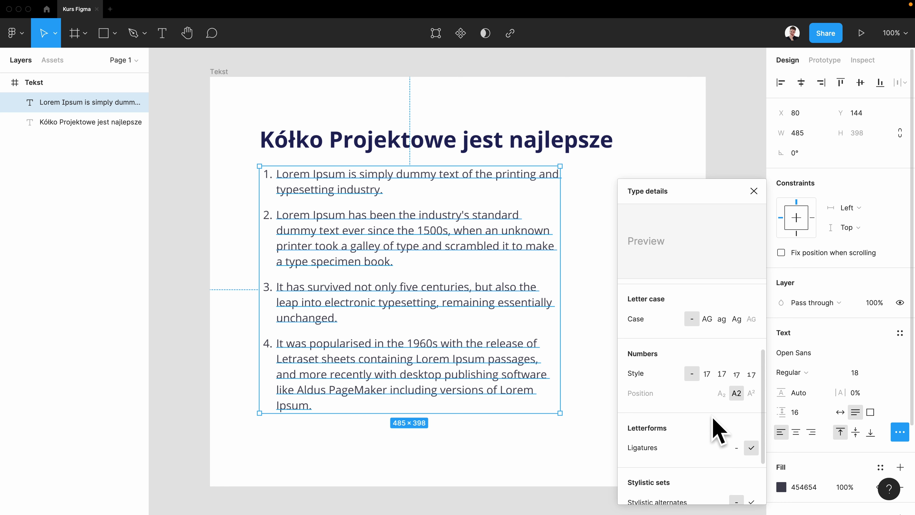
scroll(712, 422, up, 3)
scroll(715, 424, up, 2)
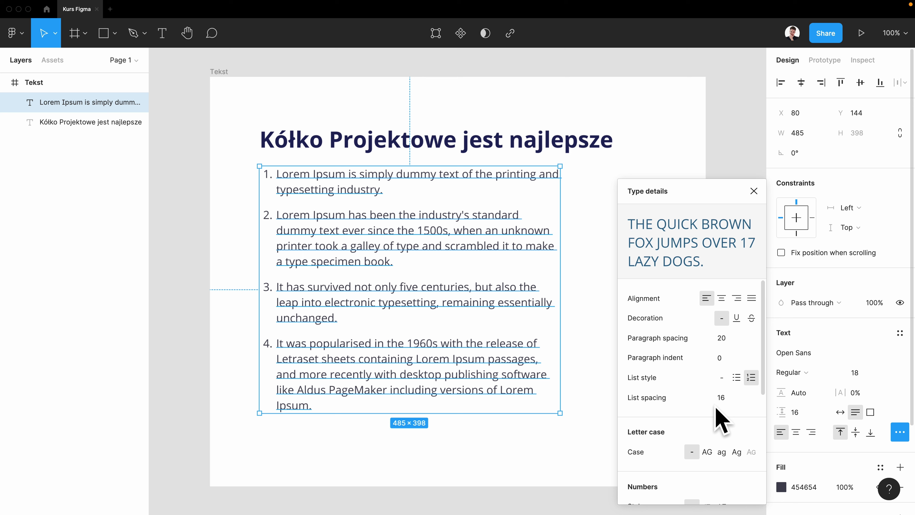
click(754, 191)
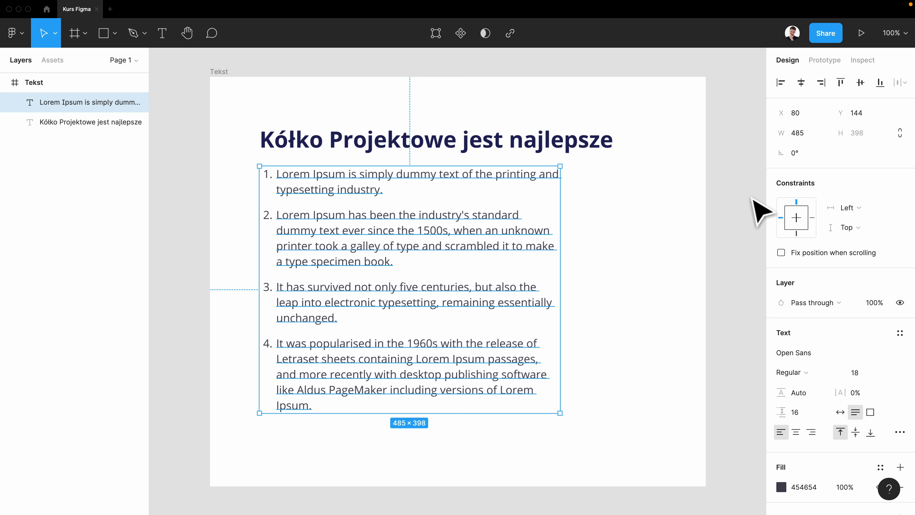
click(623, 253)
click(472, 218)
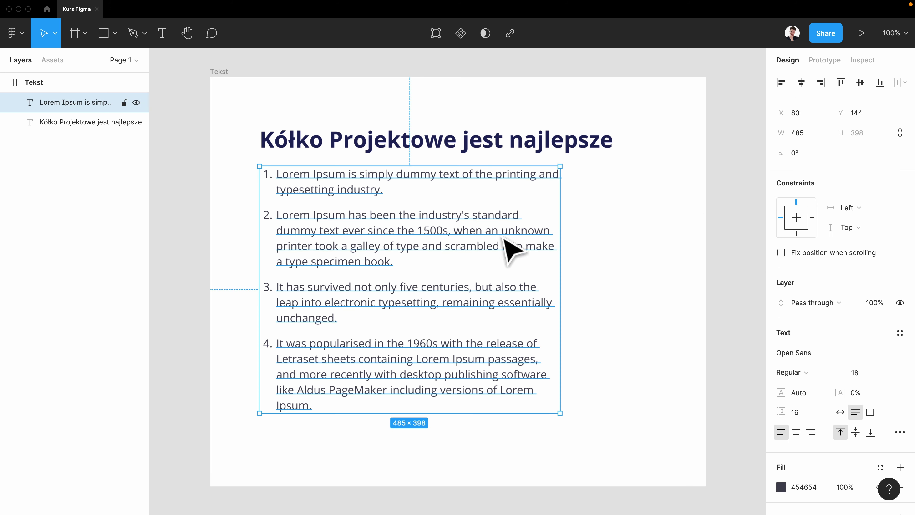